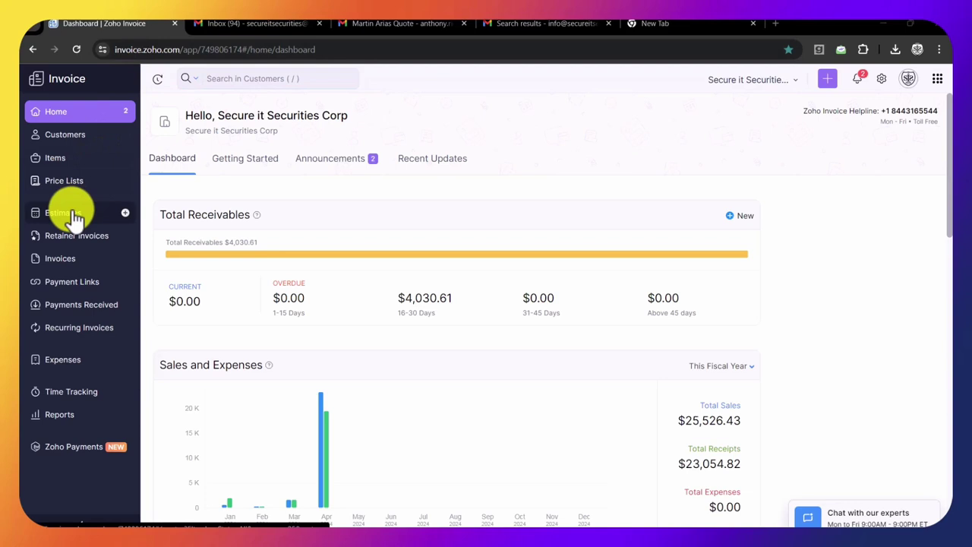
- Start a new individual customer with salutation Mr. and enter the customer's first and last name
click(72, 140)
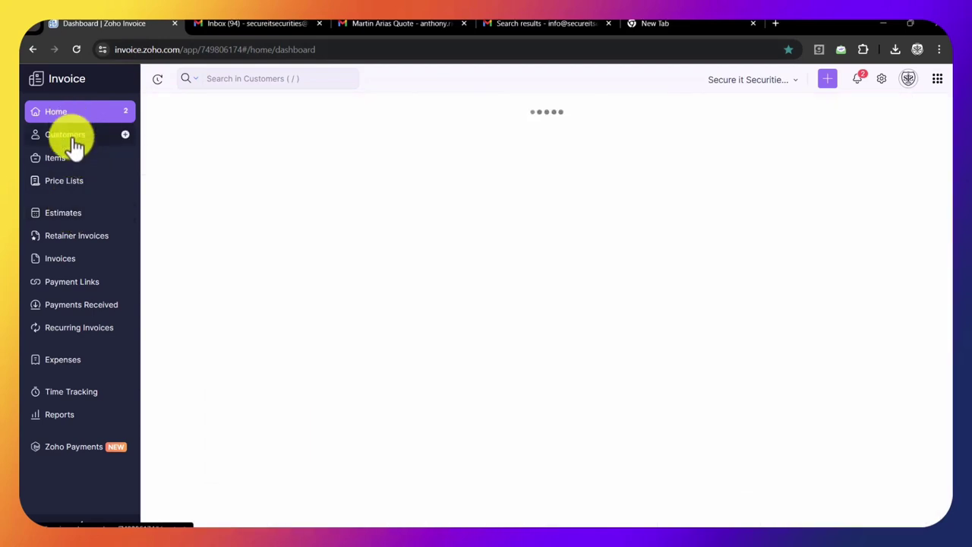
click(225, 80)
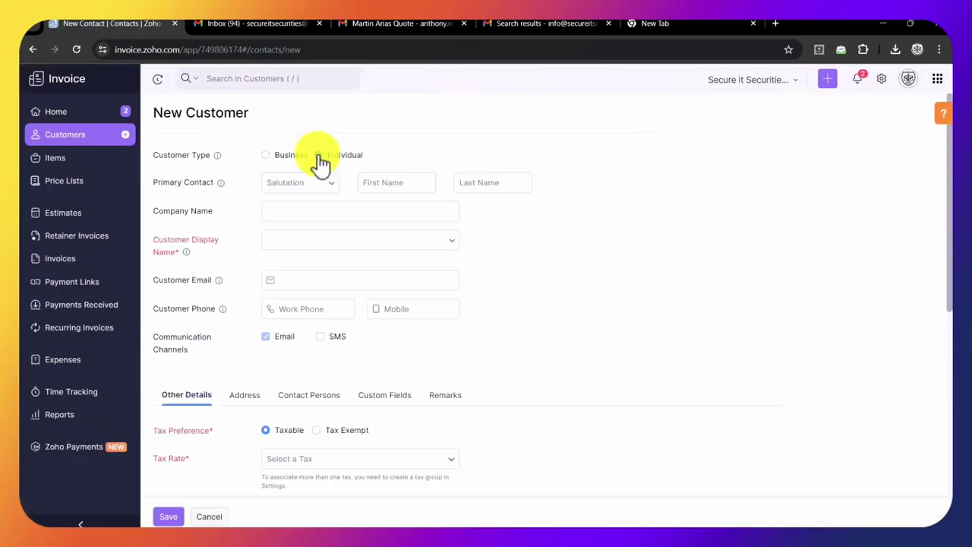
click(318, 154)
click(325, 182)
click(320, 205)
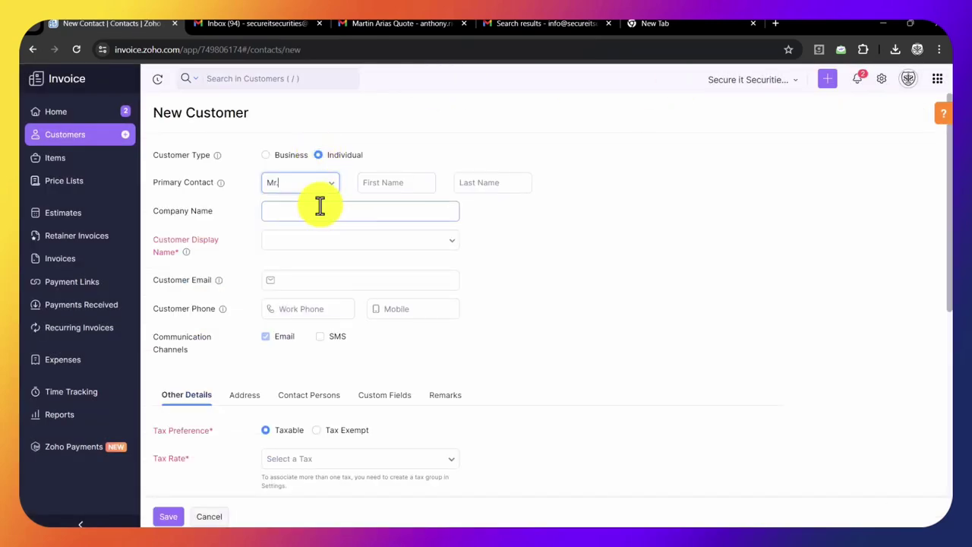
click(375, 189)
key(Tab)
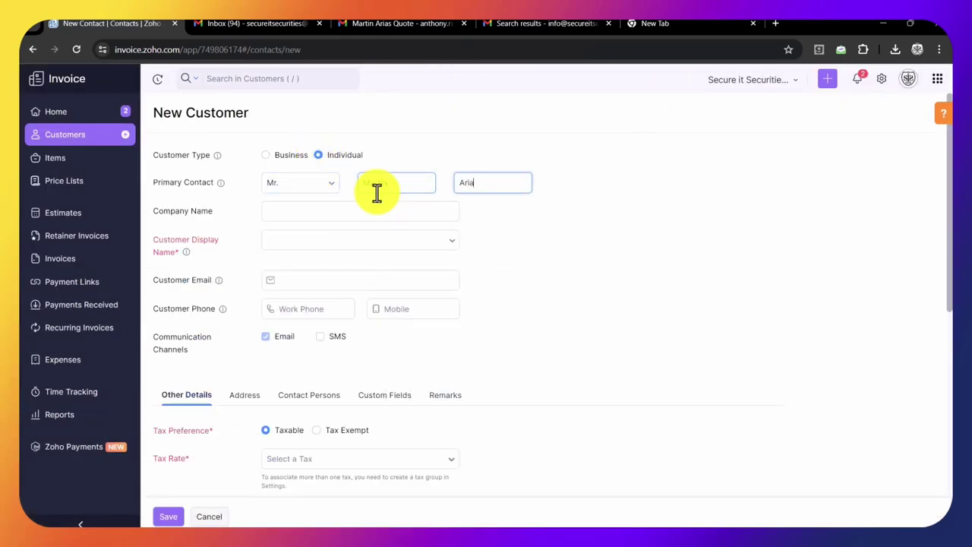
key(Tab)
key(Tab)
key(Tab)
- Enable SMS and make the customer tax exempt for CAPITAL PROJECT under New York State
click(275, 23)
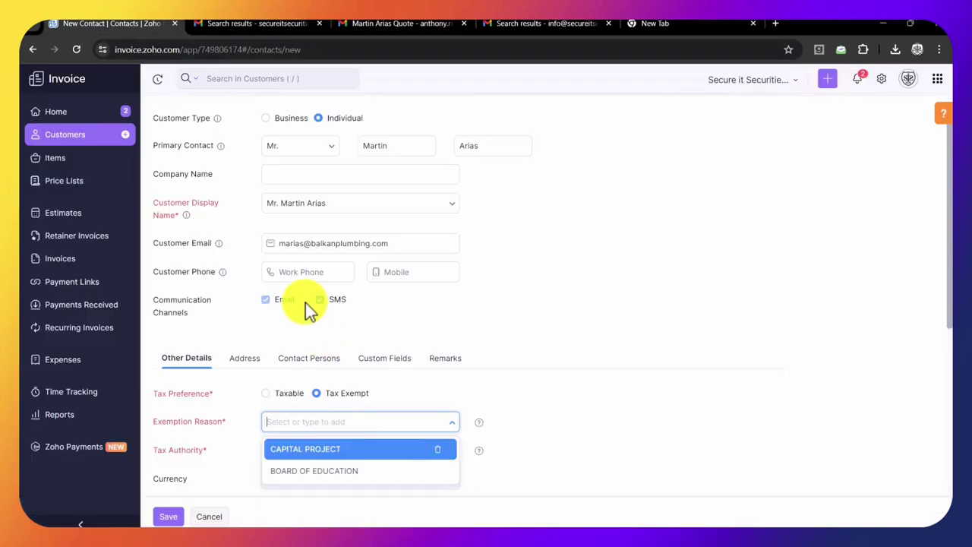
click(410, 272)
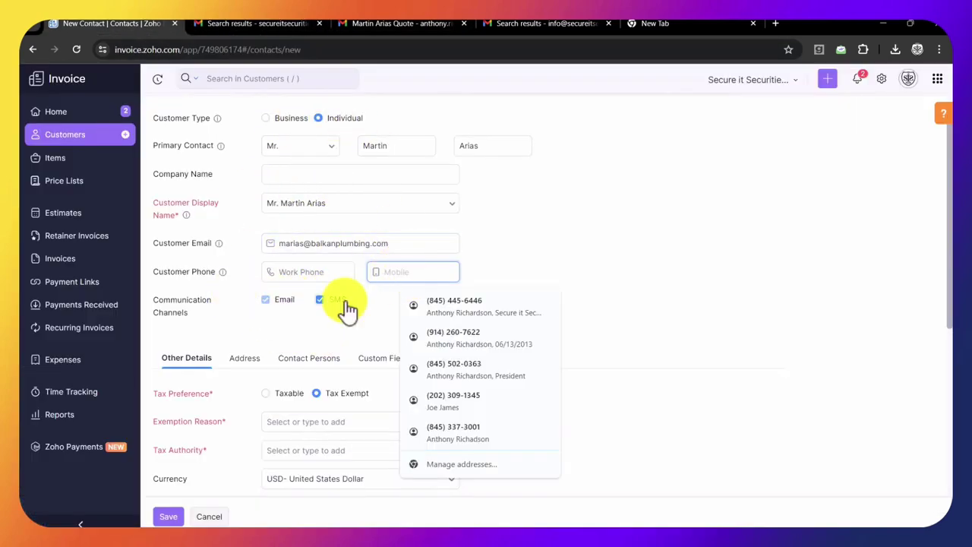
click(313, 419)
click(323, 455)
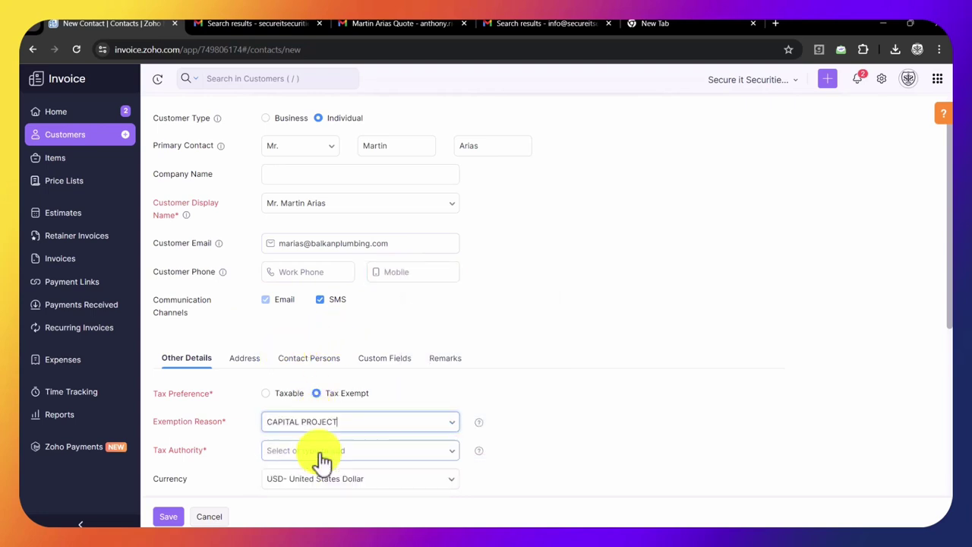
click(319, 454)
click(319, 476)
scroll(657, 408, down, 3)
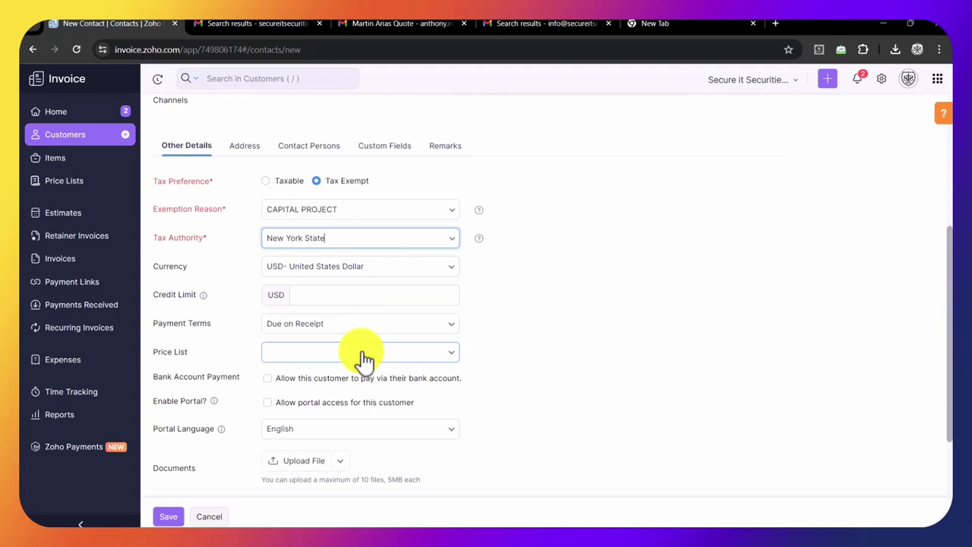
- Leave the price list unset and allow bank account payments and portal access
click(363, 356)
click(363, 357)
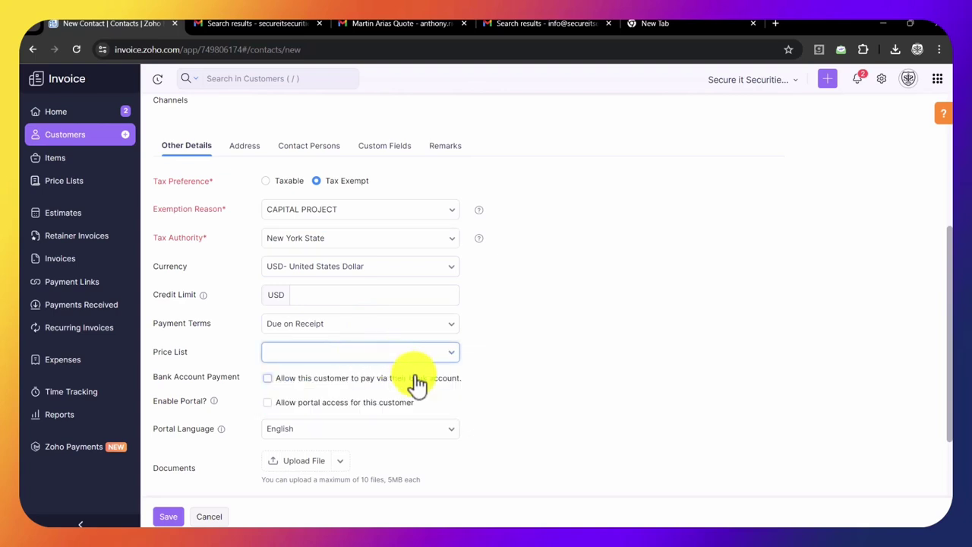
click(267, 378)
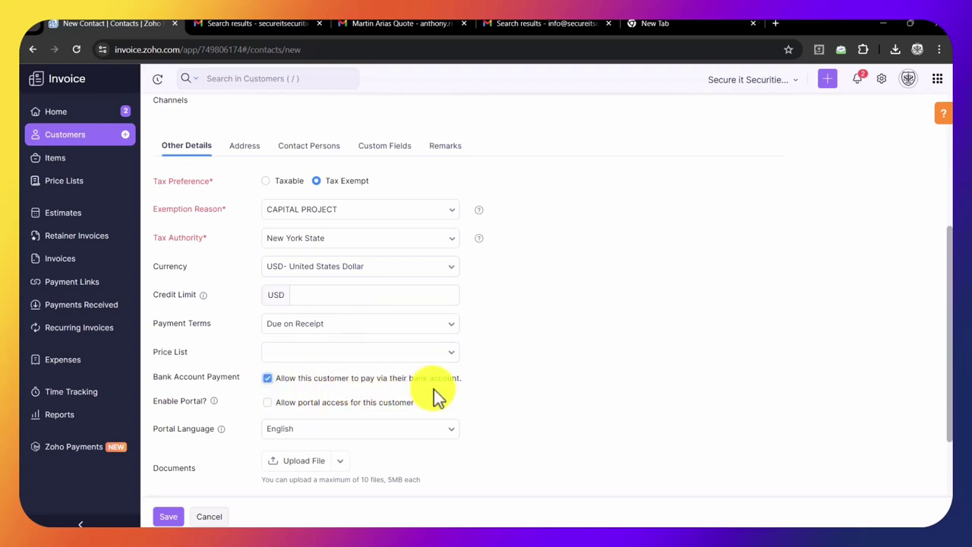
click(267, 402)
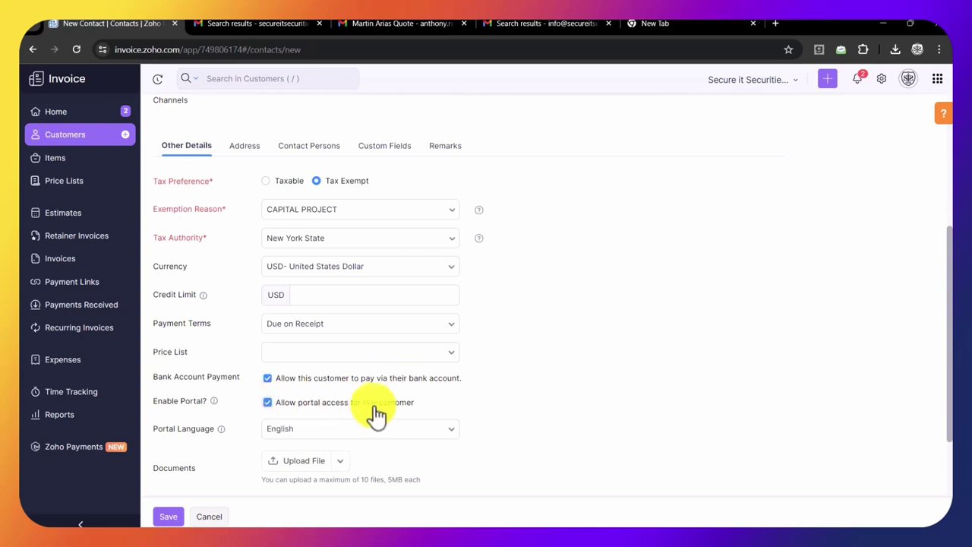
- Autofill the billing address, copy it into the shipping address, and save the customer
scroll(372, 418, up, 1)
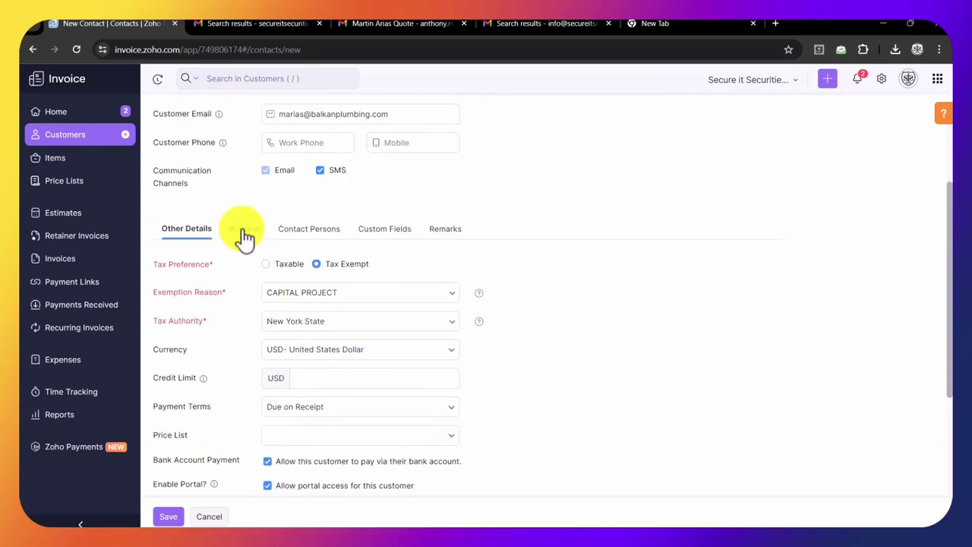
click(244, 237)
click(297, 289)
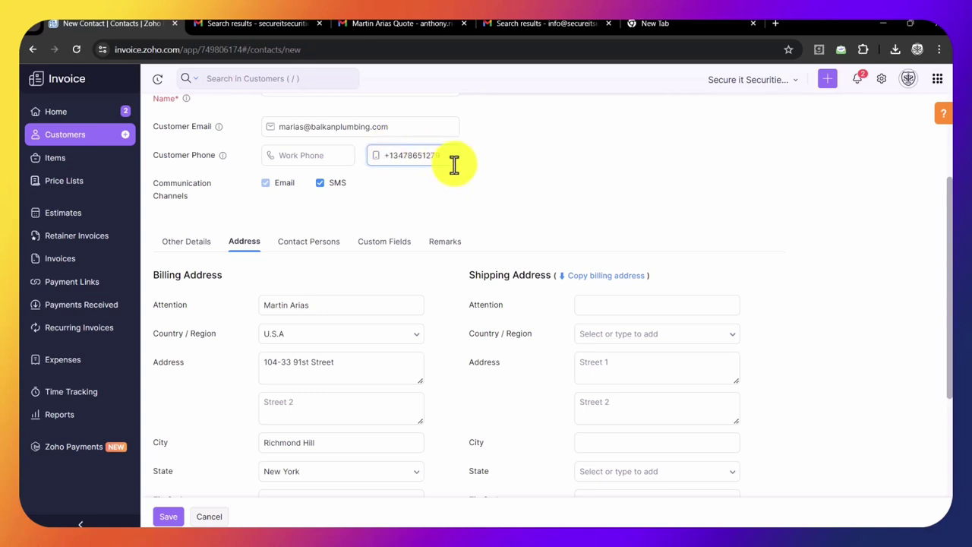
click(600, 275)
scroll(532, 330, down, 3)
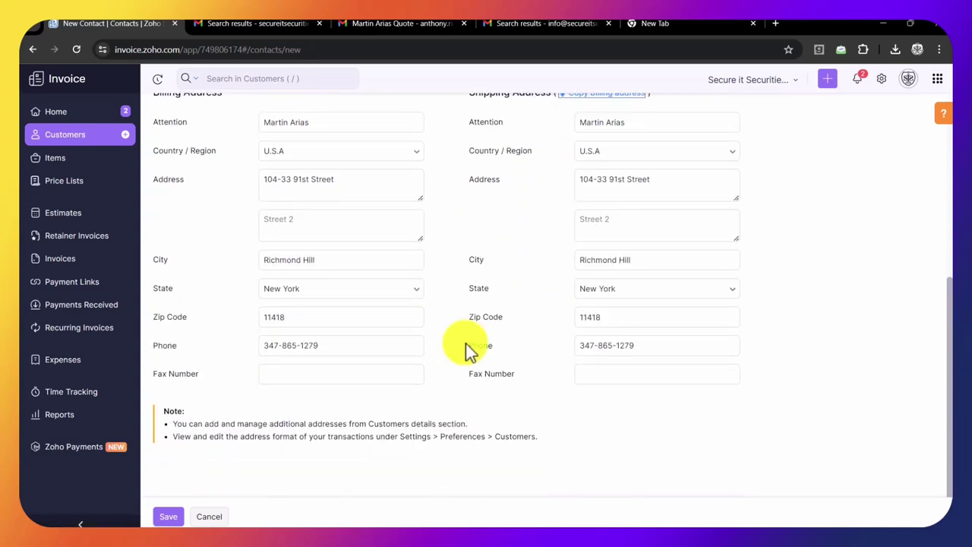
click(167, 516)
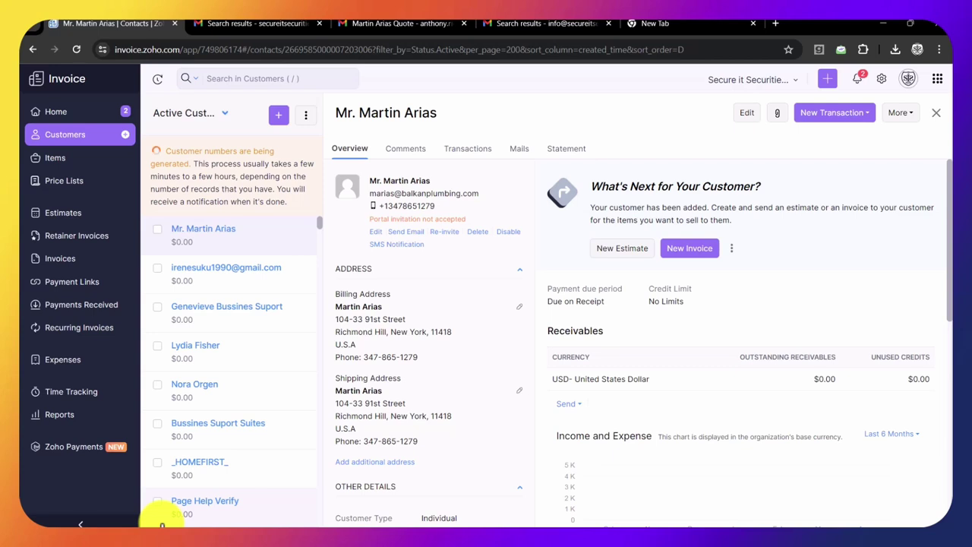
- Create a new estimate with reference 'Camera System Upgrade' and expiry date 10 May 2024
click(631, 251)
scroll(318, 303, down, 2)
click(307, 298)
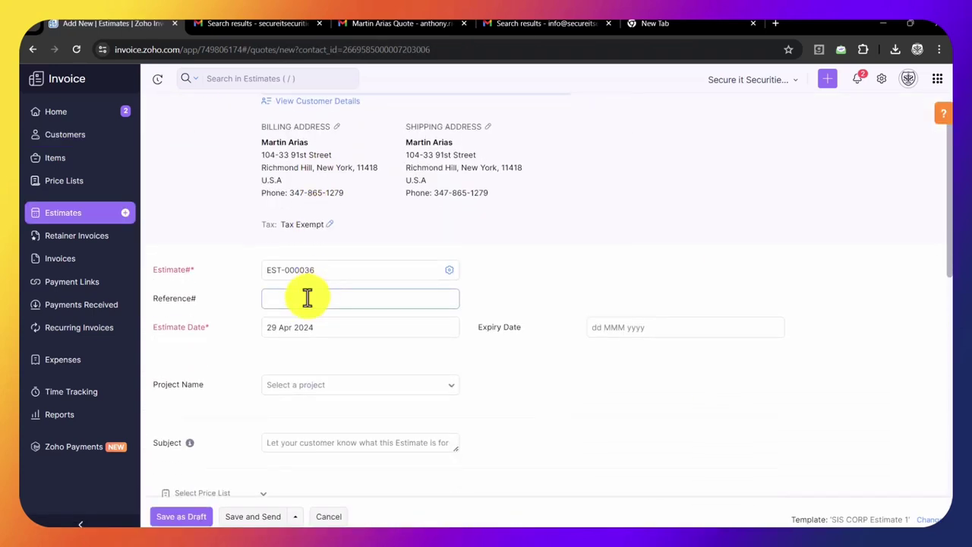
text(Camera System Upgrade)
scroll(308, 300, down, 1)
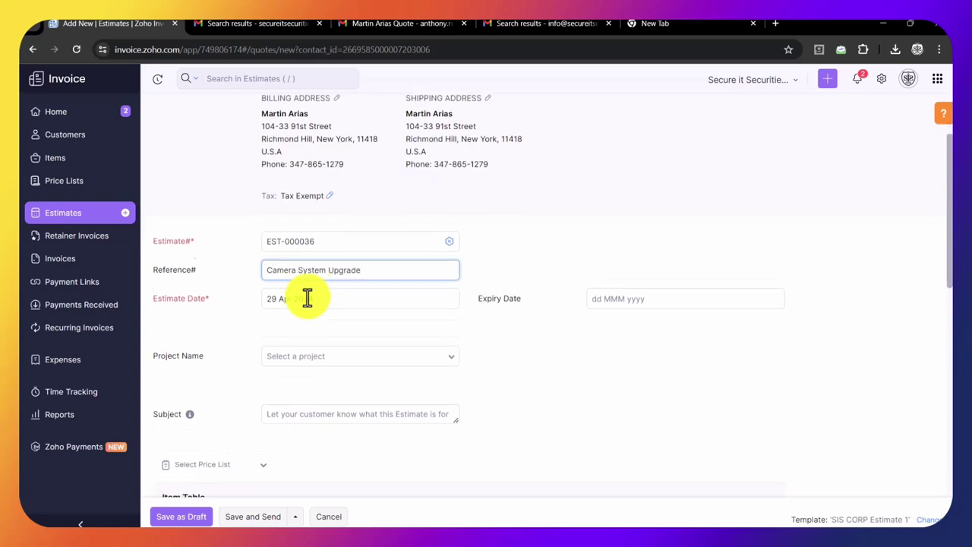
click(637, 277)
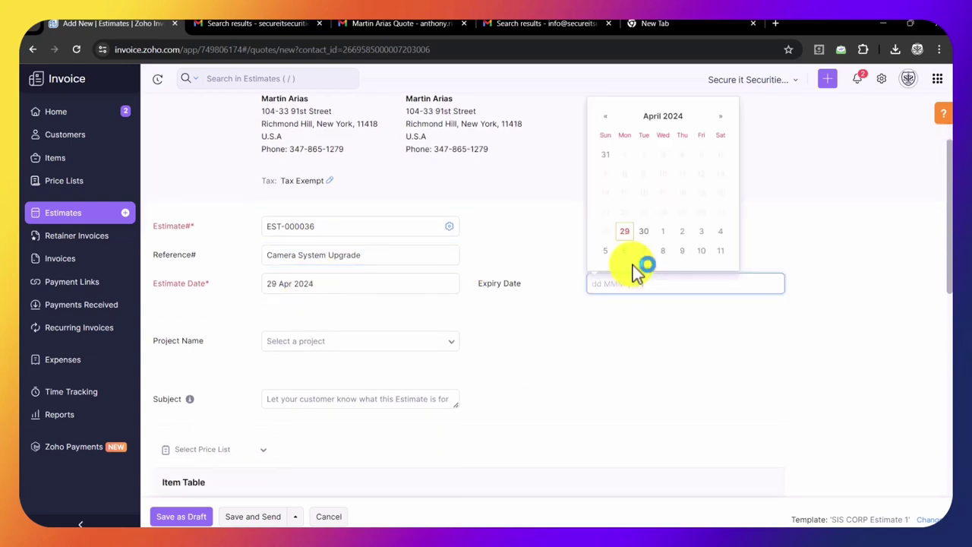
click(702, 252)
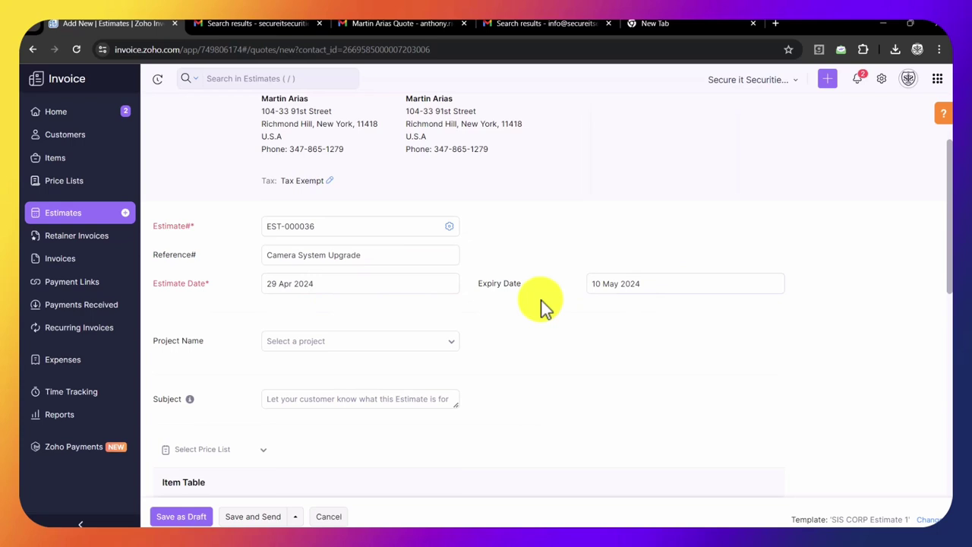
- Paste 'Camera System Upgrade' into the estimate's Subject field
scroll(542, 306, down, 1)
scroll(501, 323, down, 3)
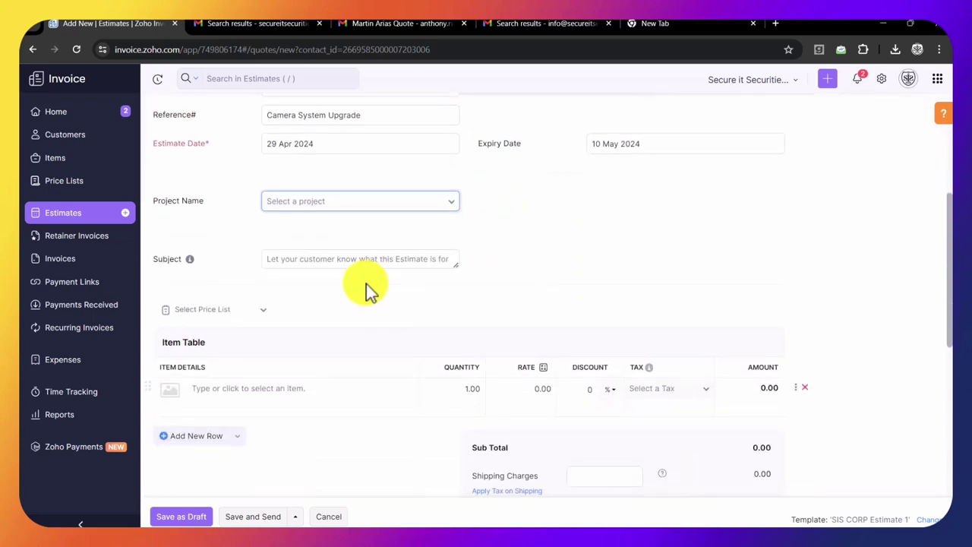
drag(372, 116, 261, 111)
key(ctrl+c)
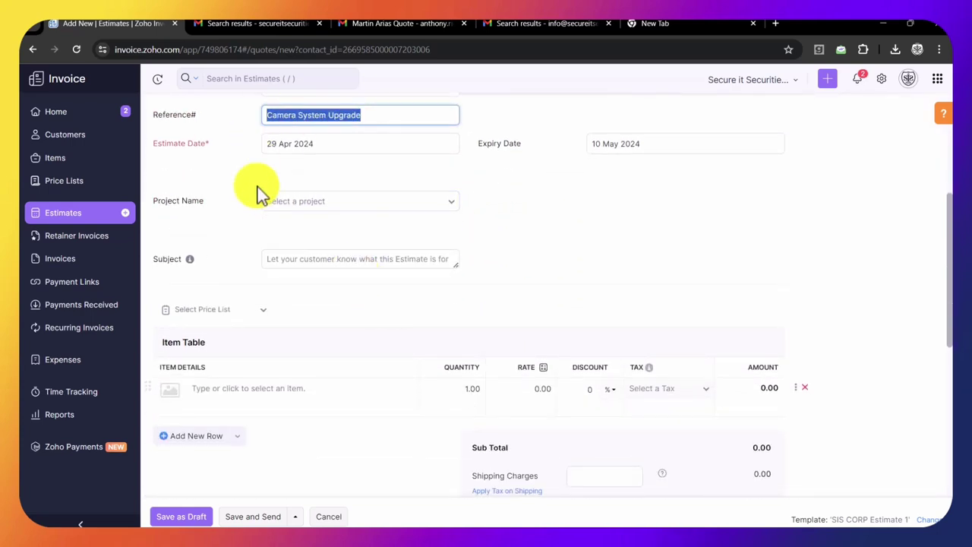
click(271, 260)
key(ctrl+v)
scroll(250, 281, down, 2)
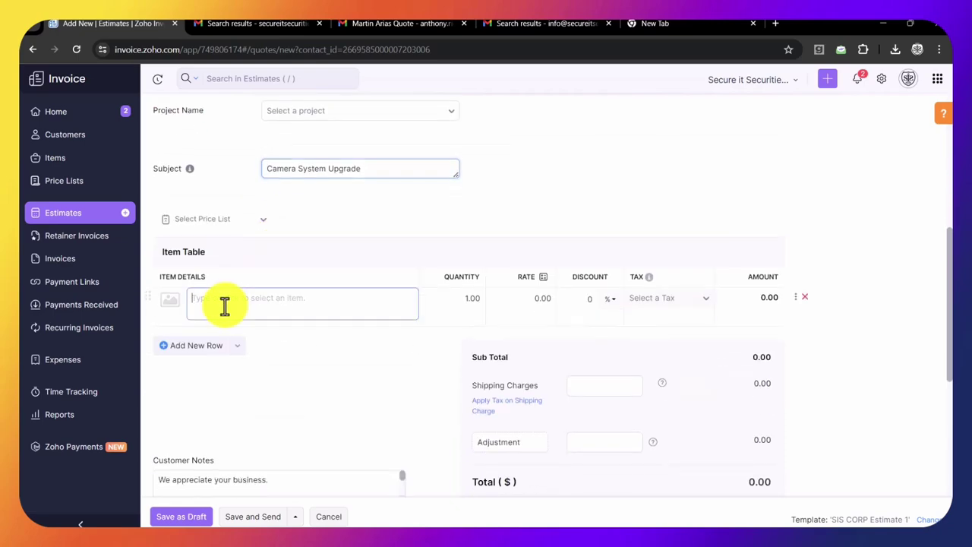
click(223, 304)
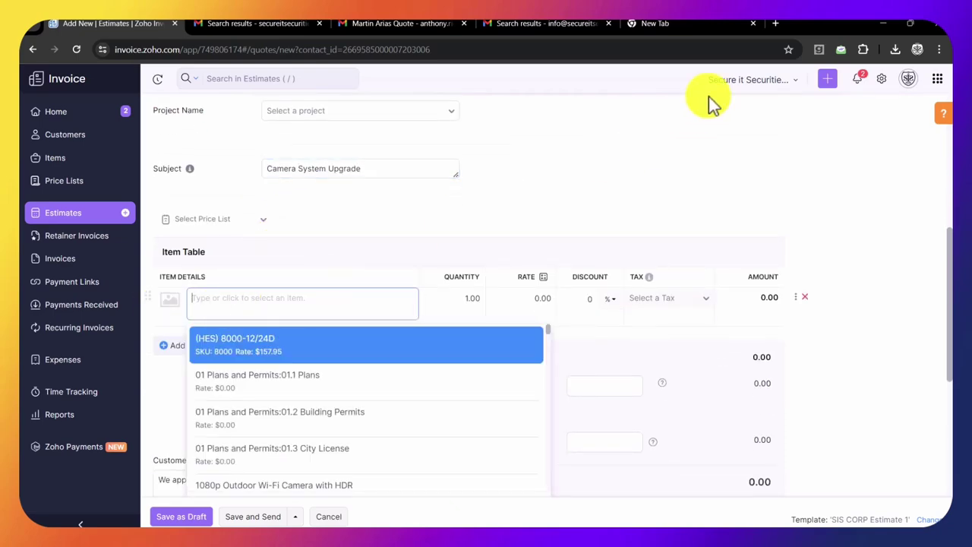
- Open the secureitsecurities.com company website in a new Chrome tab
click(683, 29)
click(666, 49)
text(se)
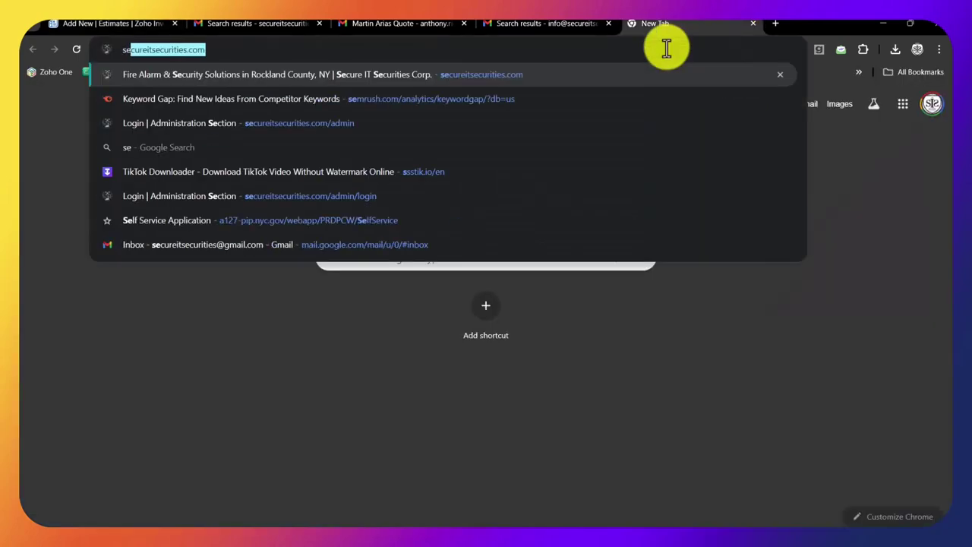
key(Return)
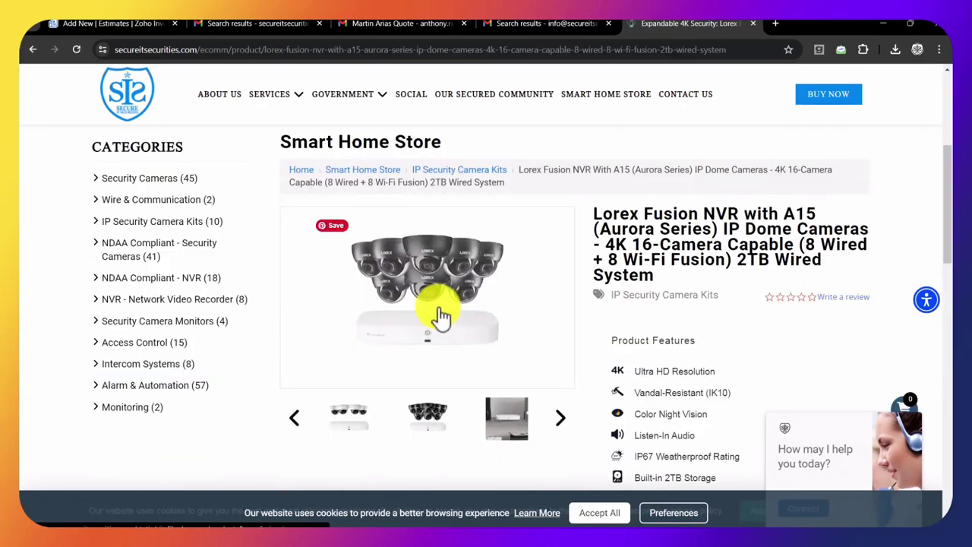
- Save the Lorex Fusion camera kit image to Downloads and select its product title
right_click(439, 310)
click(488, 228)
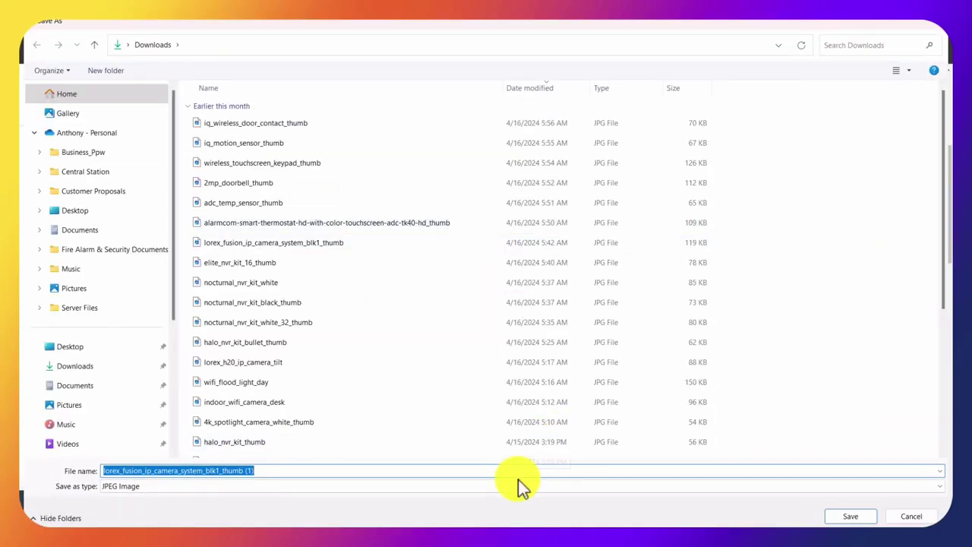
click(850, 515)
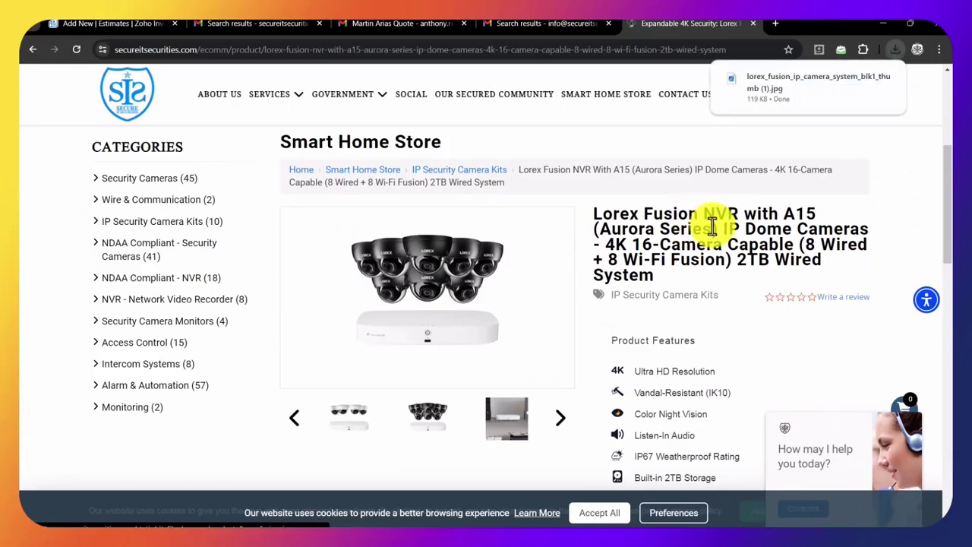
drag(801, 265, 592, 218)
key(ctrl+c)
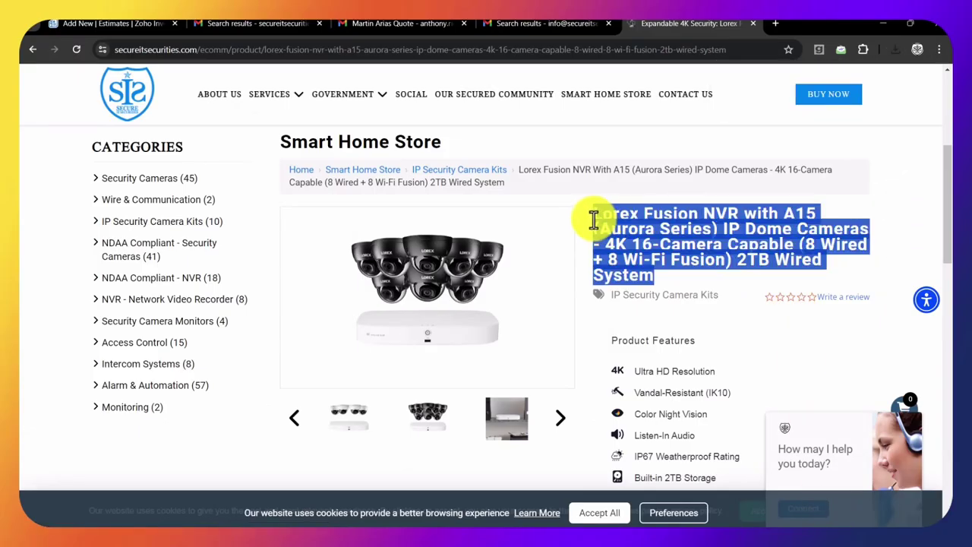
- Paste the Lorex product title into the item table and create a new item from it
click(116, 23)
click(239, 300)
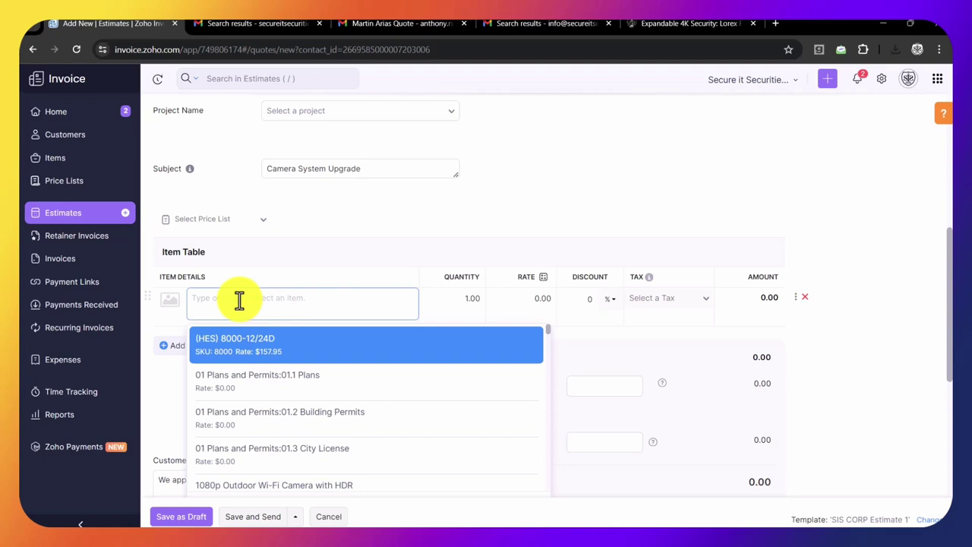
text(C)
key(BackSpace)
key(ctrl+v)
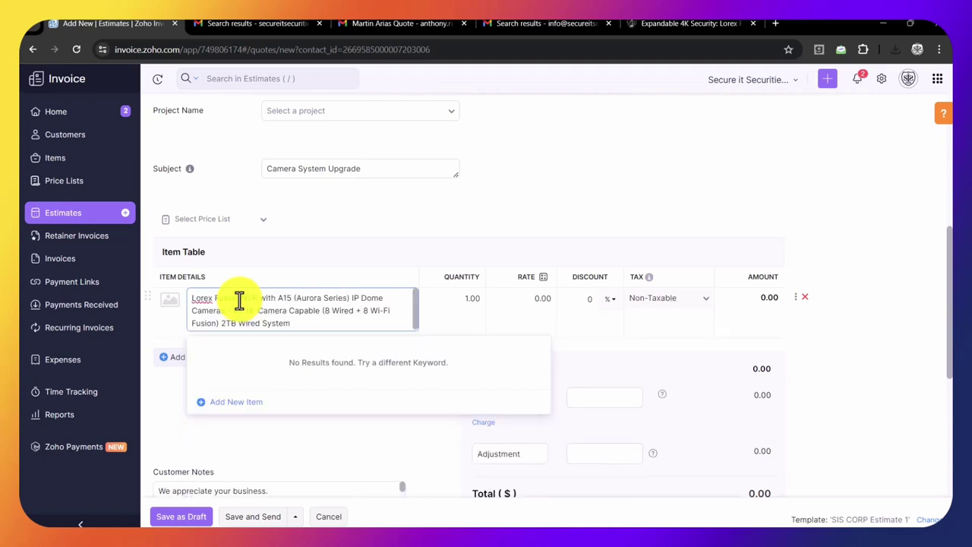
click(234, 403)
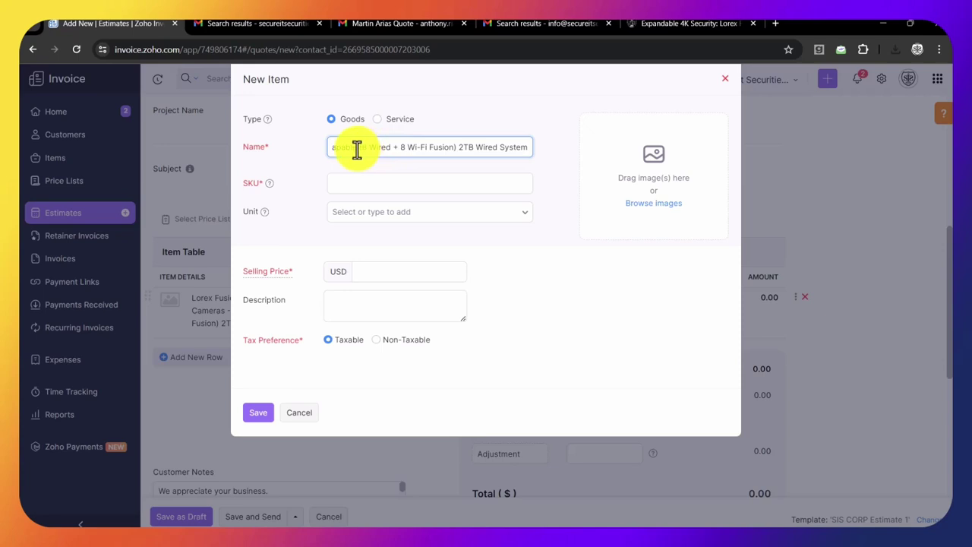
- Trim the item name after 'Capable', set SKU NVR8, and attach the downloaded camera kit image
drag(356, 150, 581, 157)
key(BackSpace)
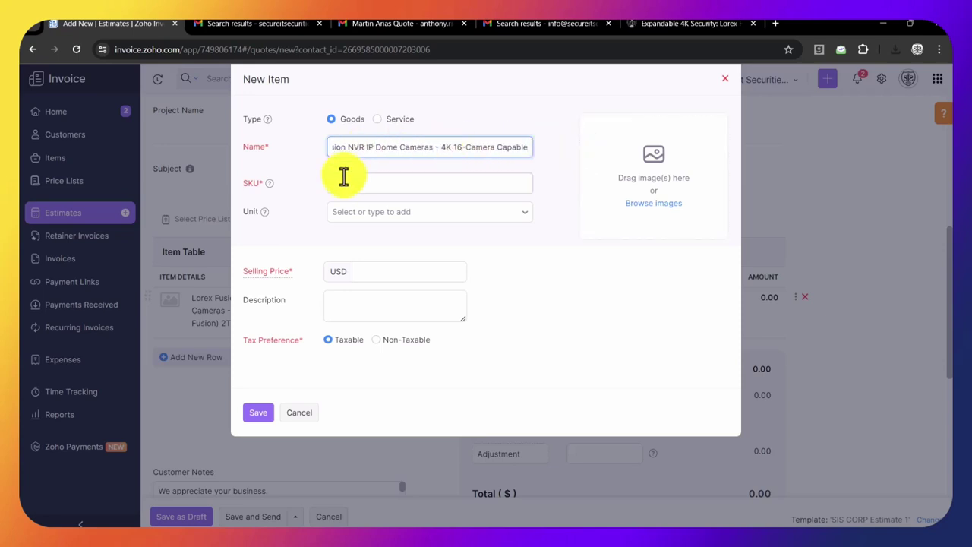
click(343, 181)
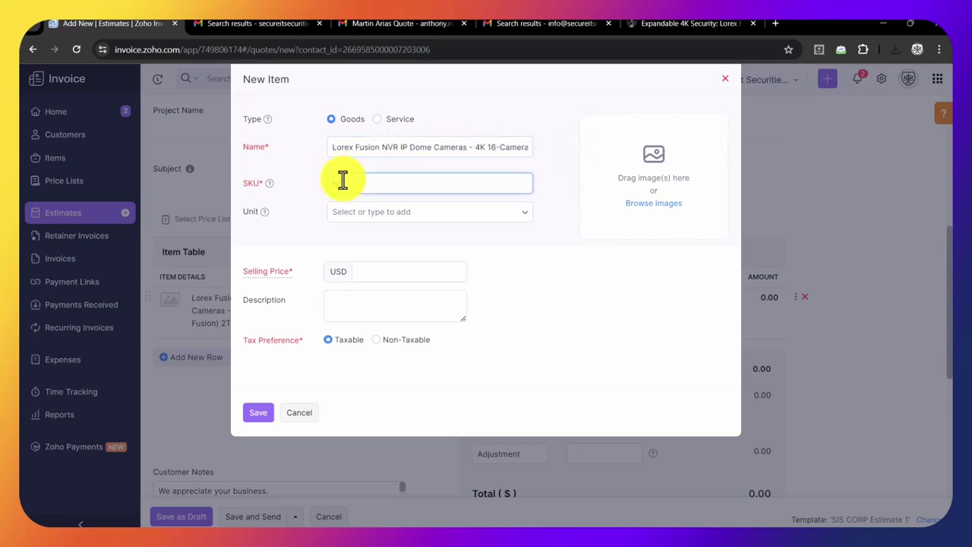
text(NVR8)
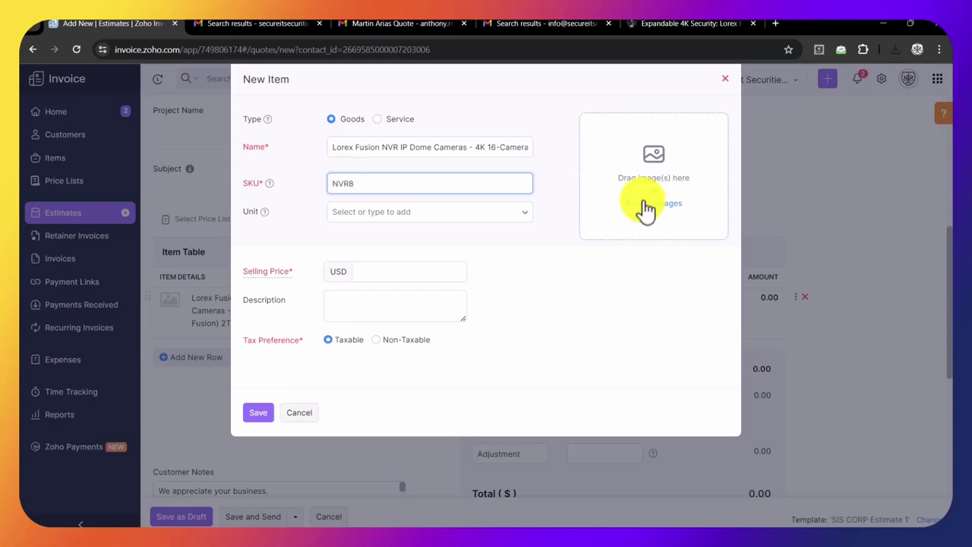
click(645, 205)
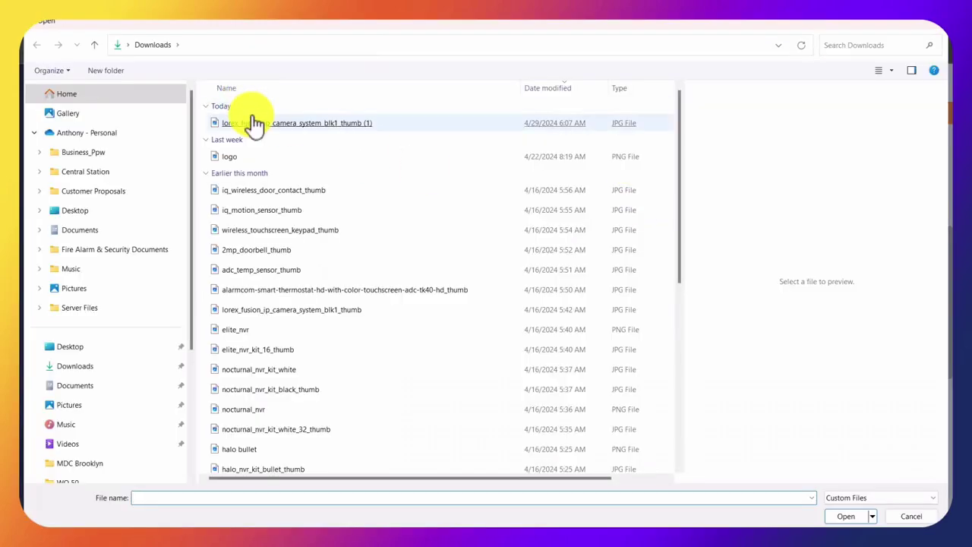
double_click(256, 124)
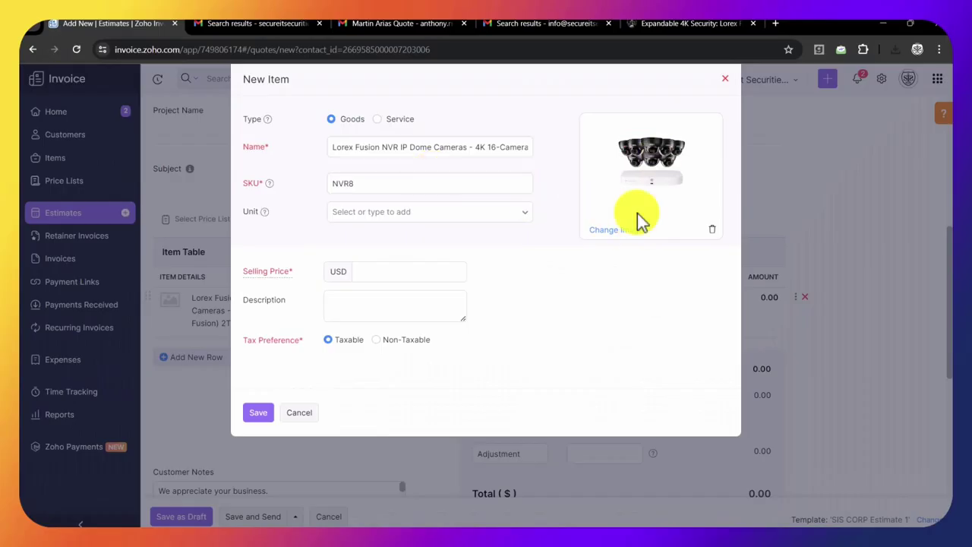
- Set the item unit to pcs and the selling price to 1099.88
click(384, 215)
scroll(349, 311, down, 3)
click(346, 358)
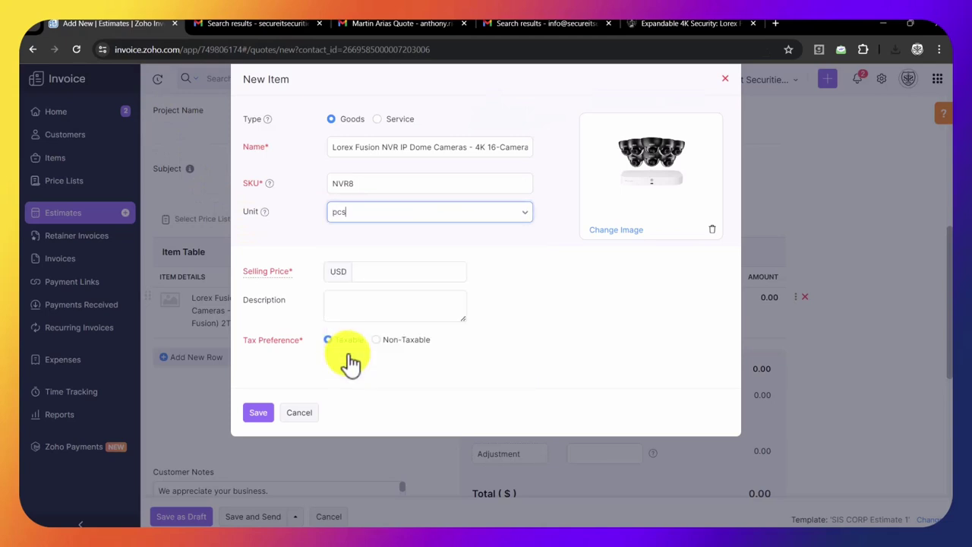
click(374, 274)
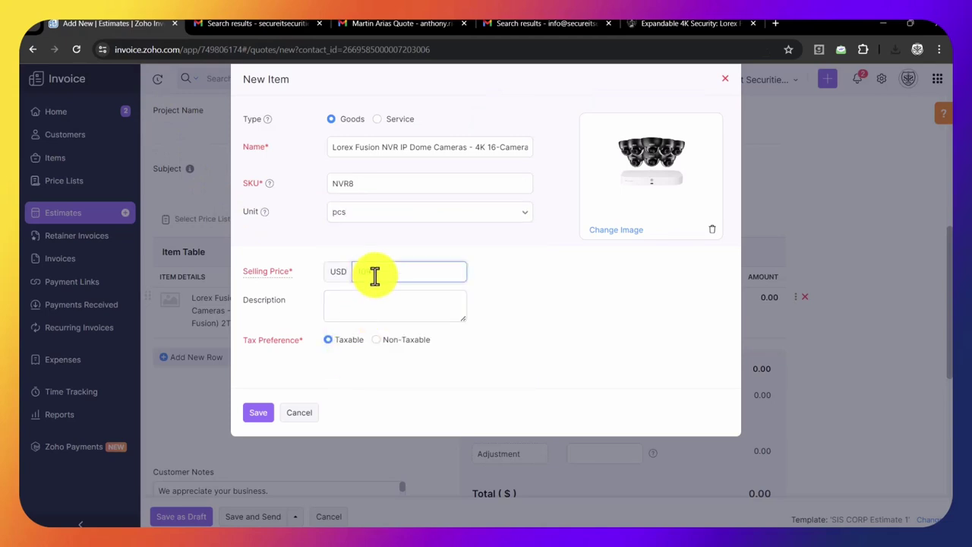
text(1099.88)
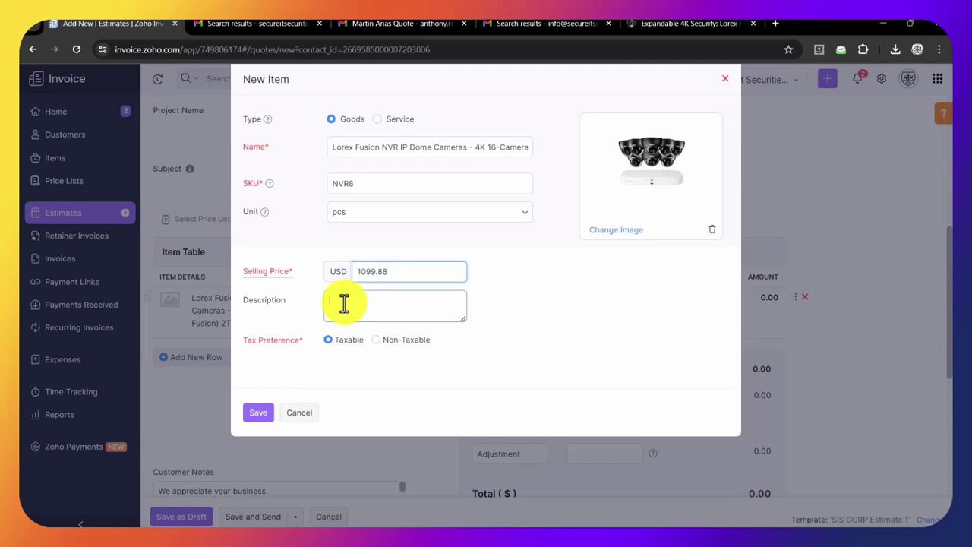
- Use the full product title as description, make it non-taxable with reason SERVICE, and save
click(343, 304)
key(ctrl+v)
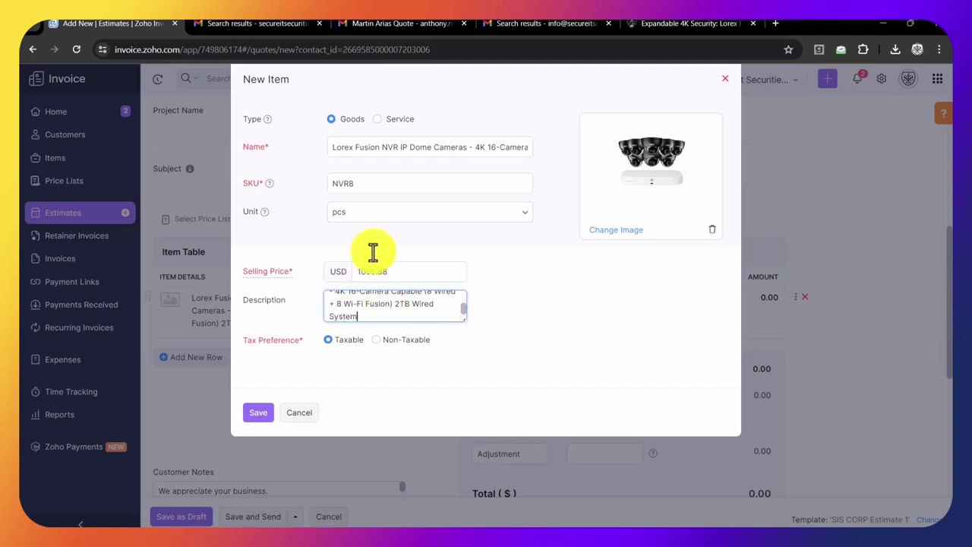
click(383, 350)
click(382, 341)
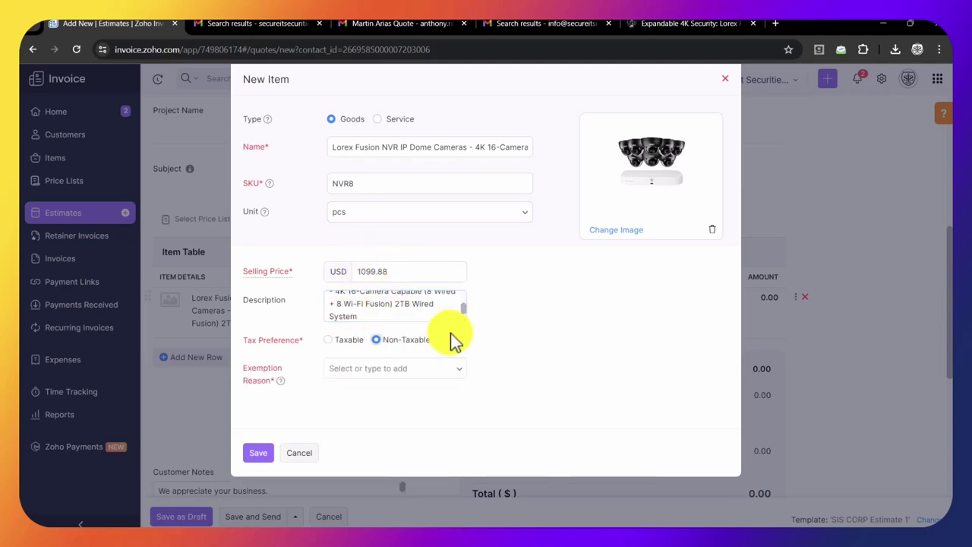
click(399, 368)
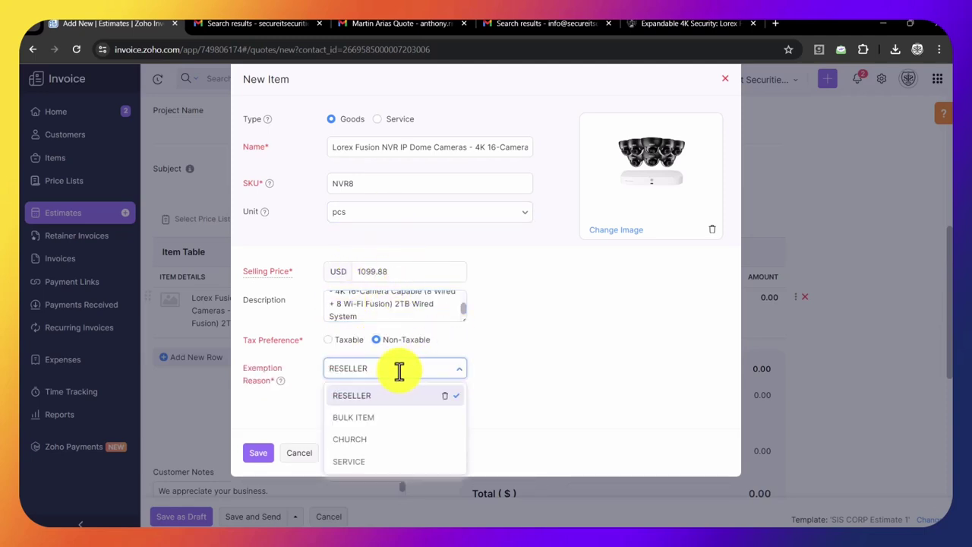
click(357, 460)
click(258, 455)
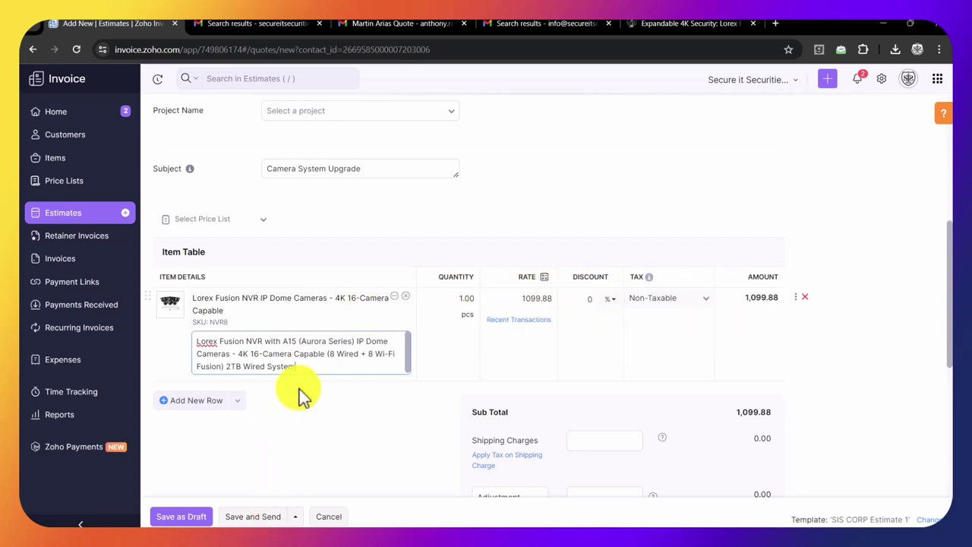
- In Calculator, compute 95 × 16 = 1520, then 1520 + 1099.88 = 2619.88
key(super)
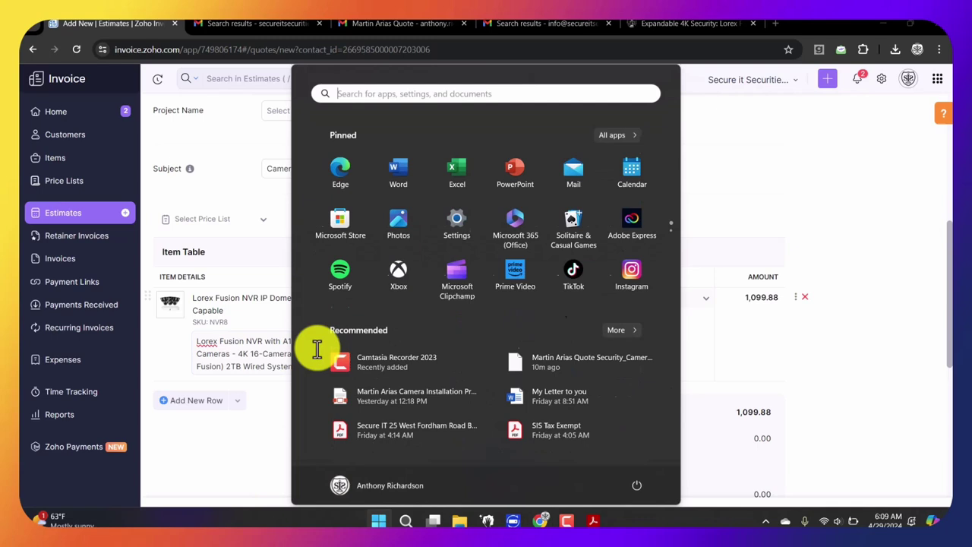
text(cal)
key(Return)
text(9)
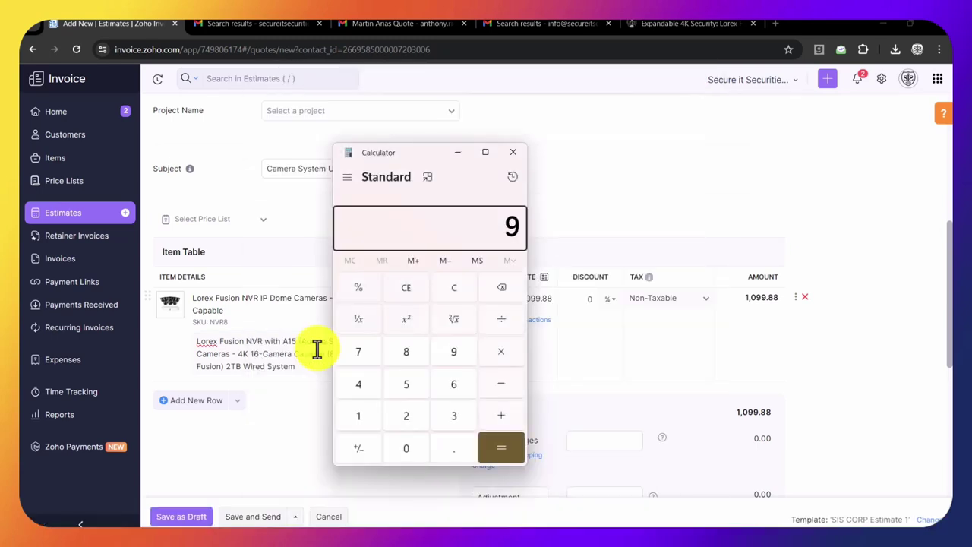
text(5 × )
text(16)
key(Return)
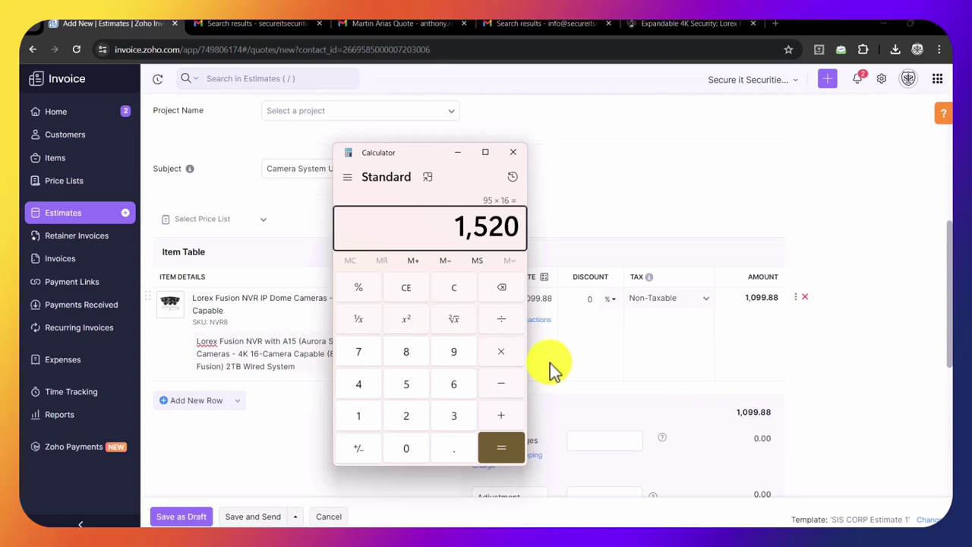
text(1520+1)
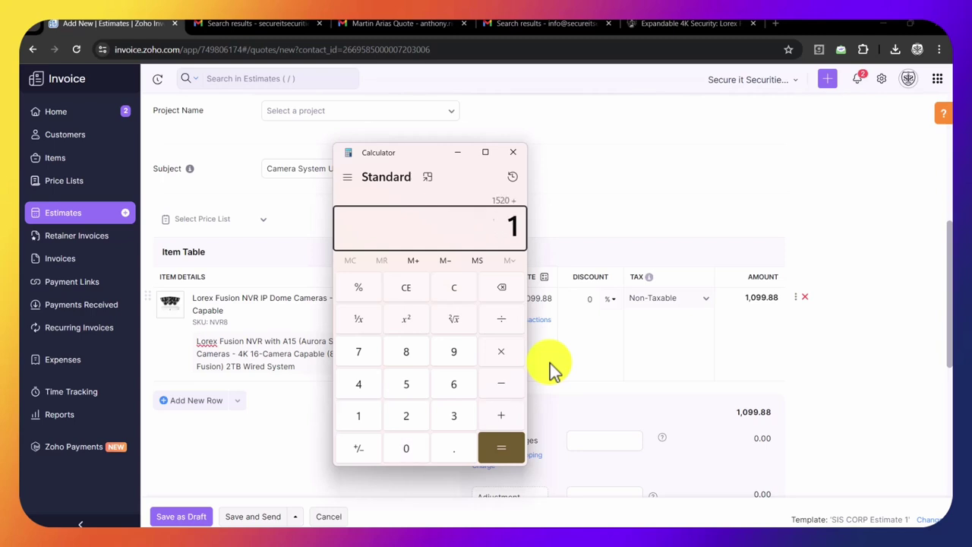
text(099.88)
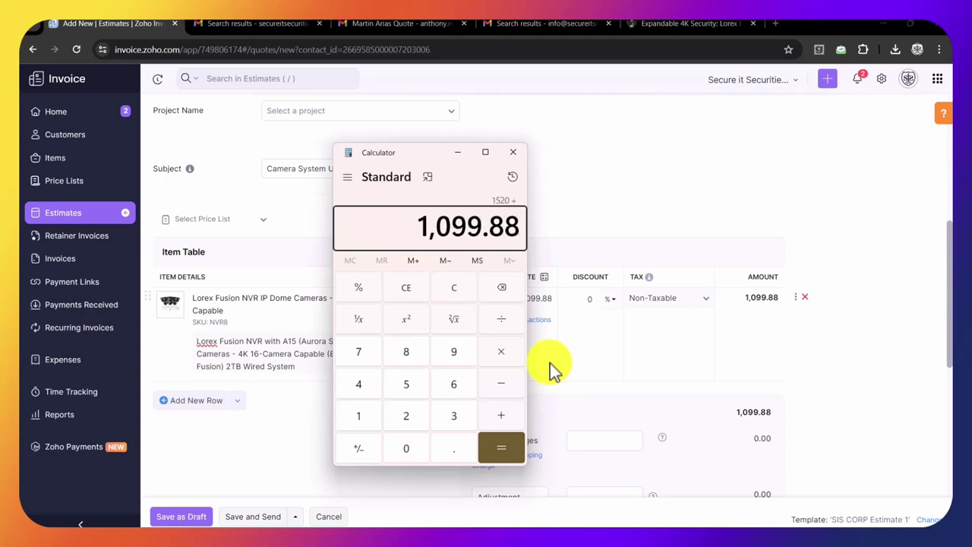
key(Return)
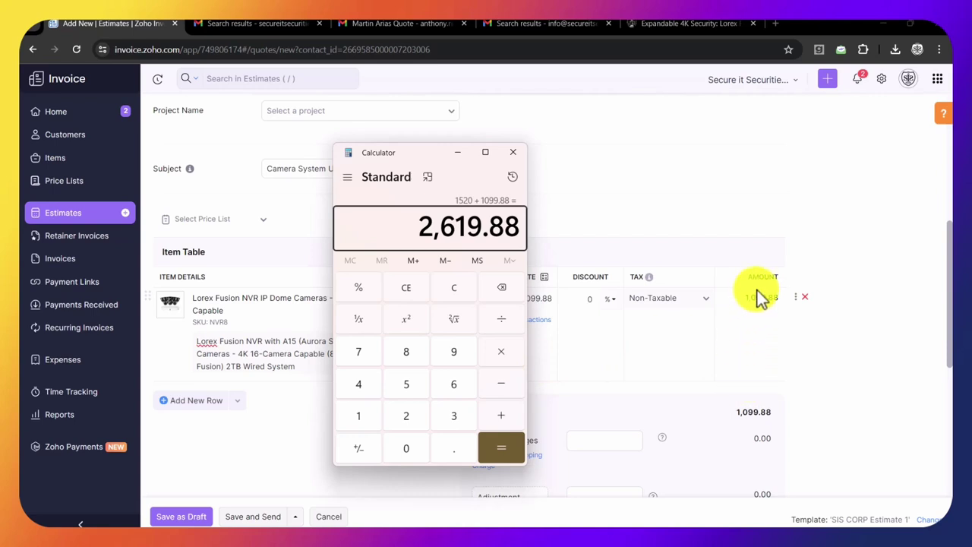
- Set the Lorex line item's rate to 2619.88
click(755, 300)
click(516, 298)
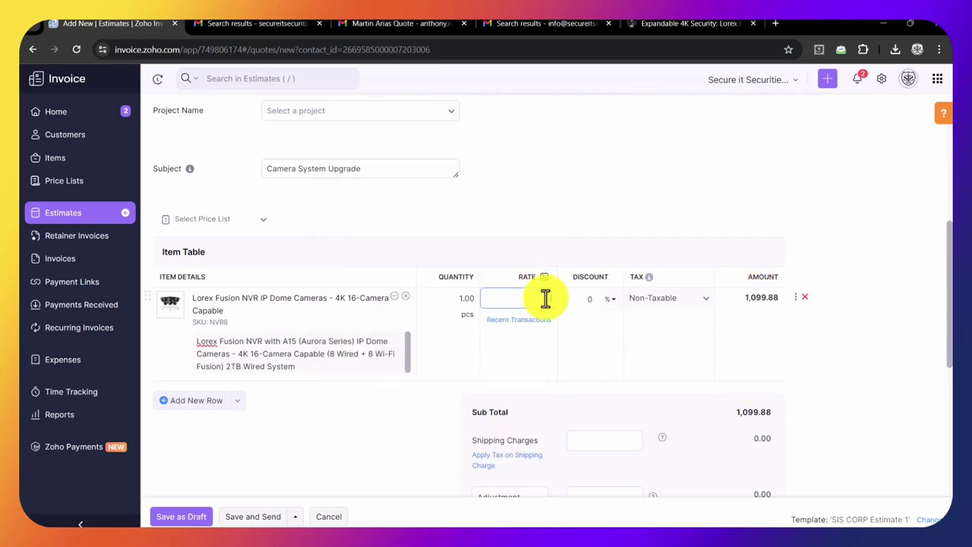
text(2619.88)
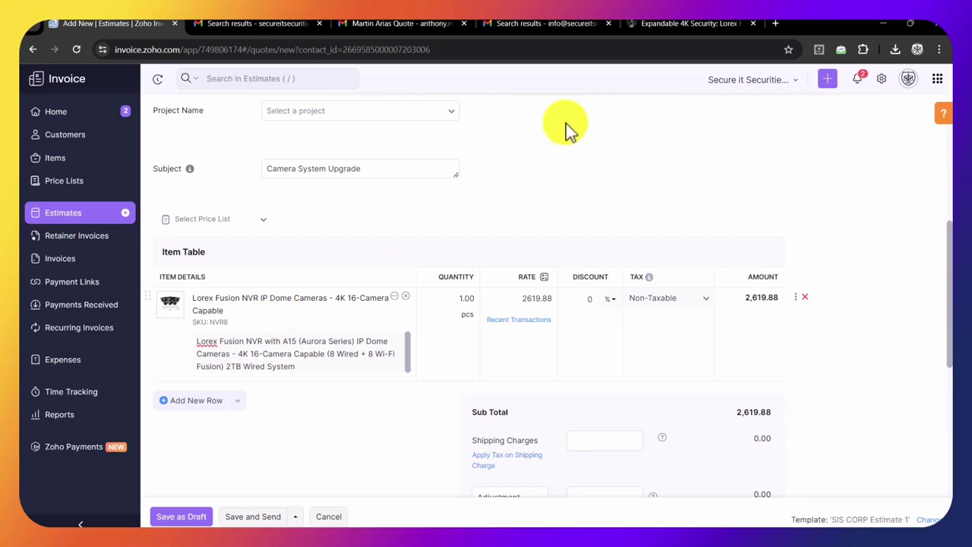
- Open the ADI Category 6 network cable listings in a new Chrome tab
click(781, 24)
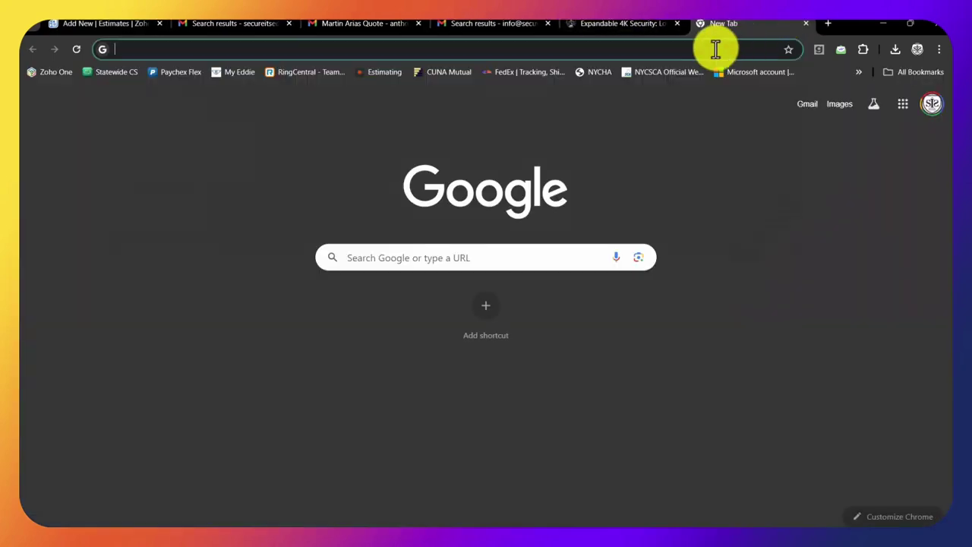
click(715, 49)
text(adi)
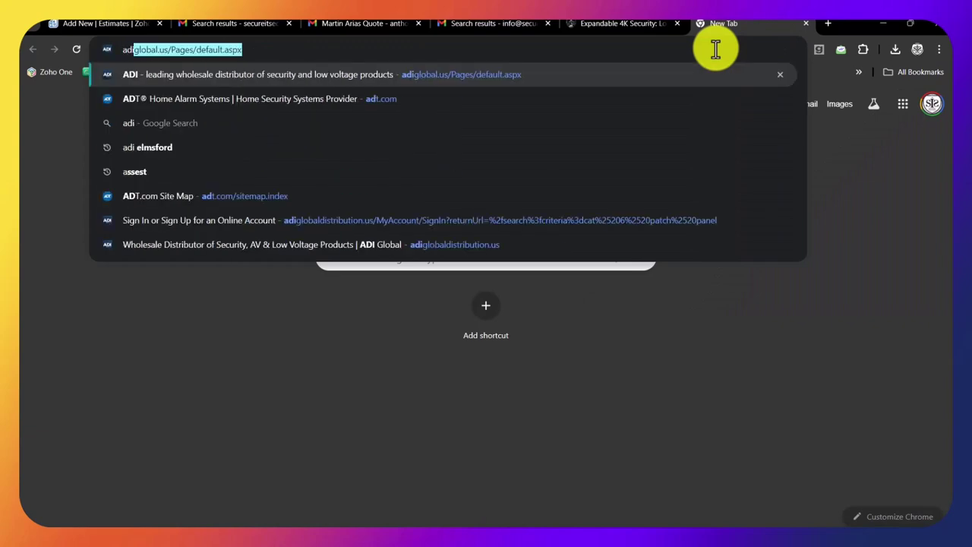
key(Return)
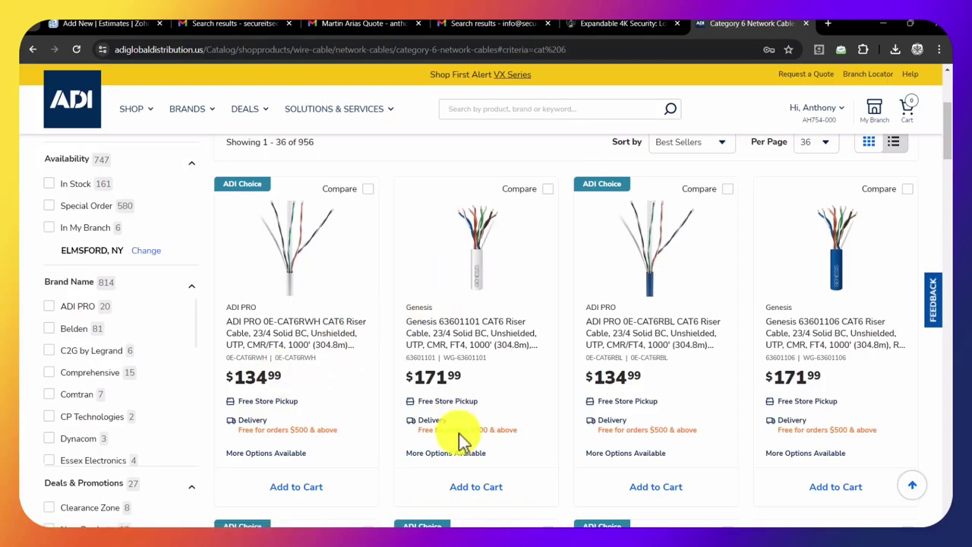
- In Calculator, add a 35% markup to the $134.99 cable, giving 182.2365
key(alt+Tab)
text(134.99 + 35)
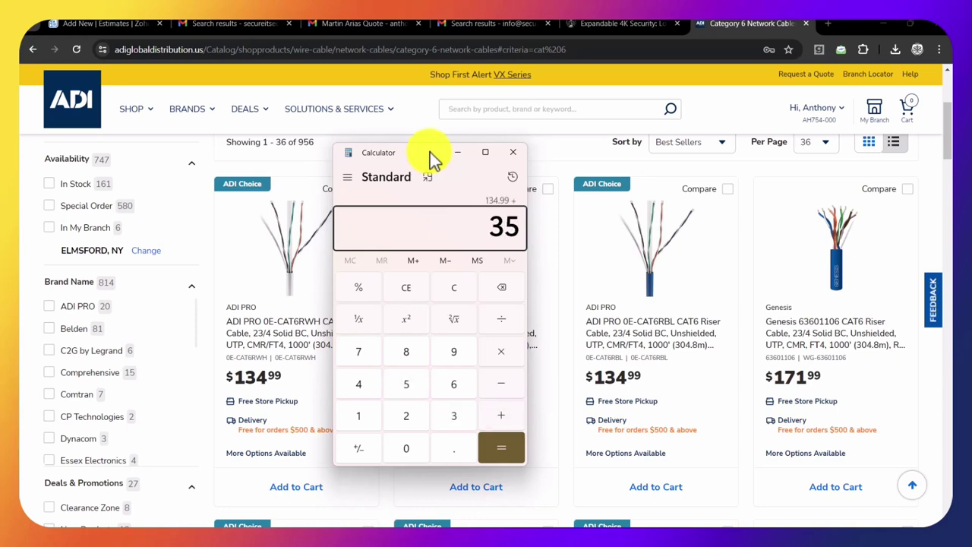
text(47.2465)
key(Return)
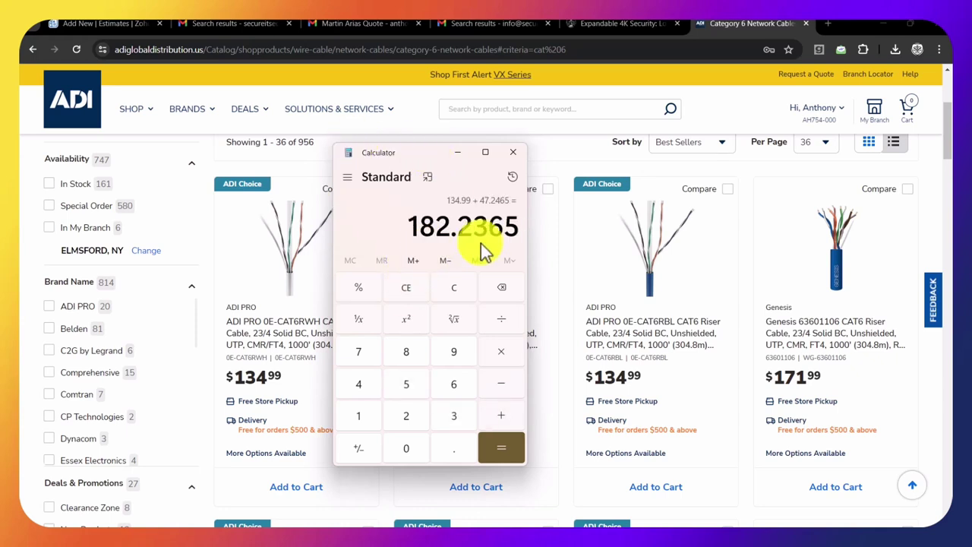
- In Calculator, add 182.24 to the 2619.88 rate for a 2852.12 combined price
click(99, 23)
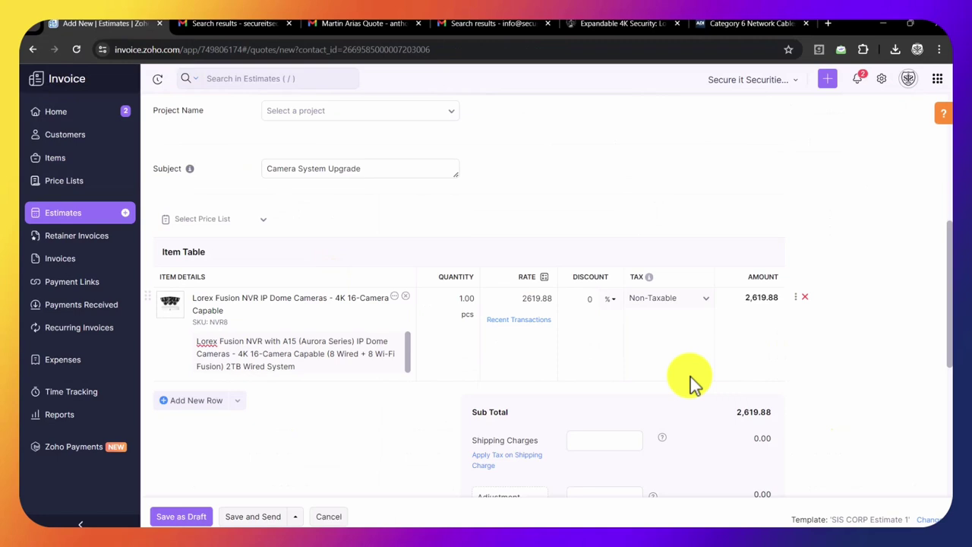
key(alt+Tab)
text(261)
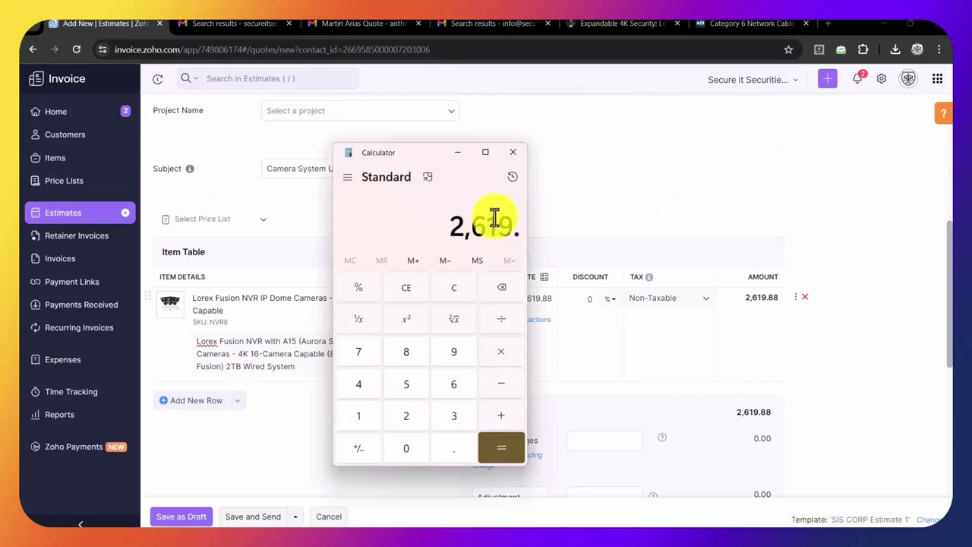
text(+ 18)
text(2.24)
key(Return)
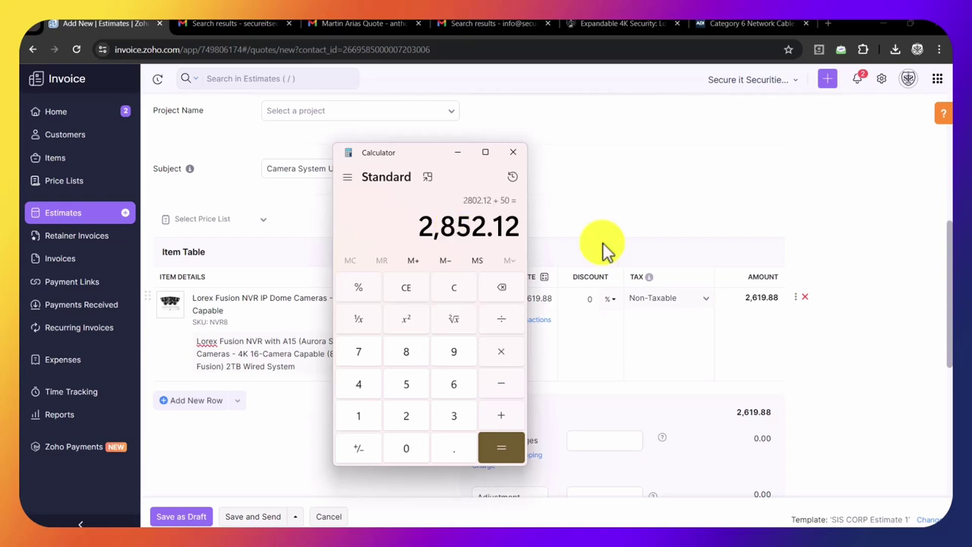
- Set the Lorex line's rate to 2852.12 so the amount and subtotal update
click(747, 300)
text(2852.12)
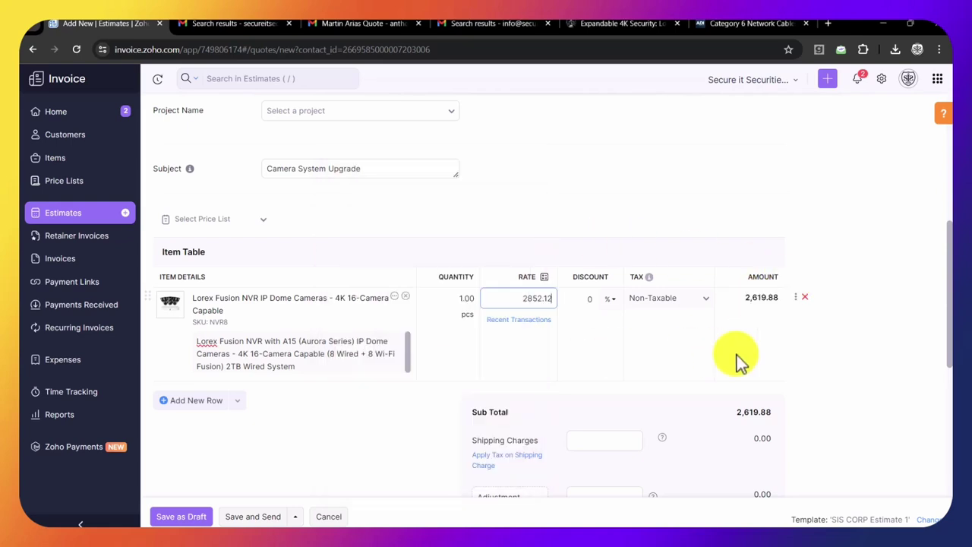
click(797, 363)
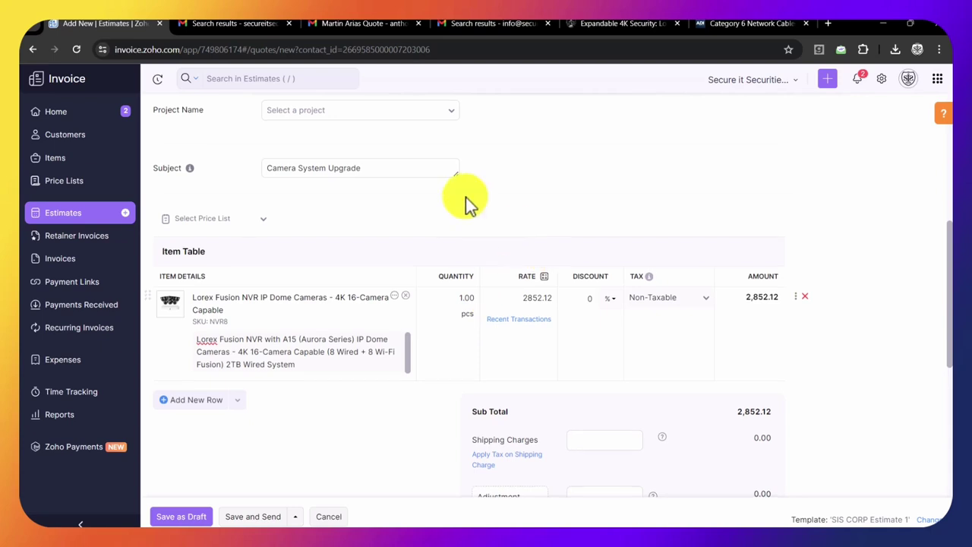
- Enlarge the Terms & Conditions box and expand Customer Notes to show the 50% deposit requirement
scroll(466, 197, down, 2)
scroll(465, 197, up, 3)
scroll(531, 220, down, 4)
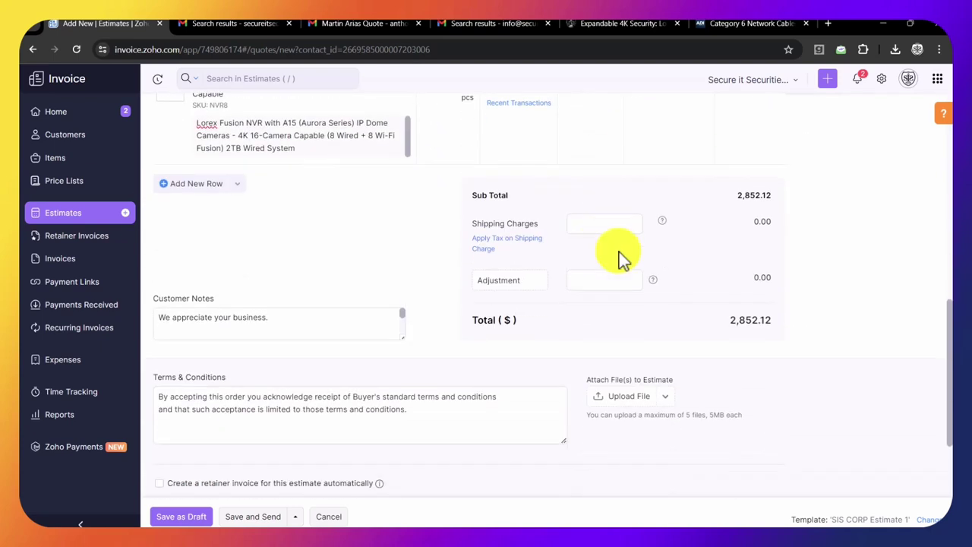
scroll(606, 353, down, 2)
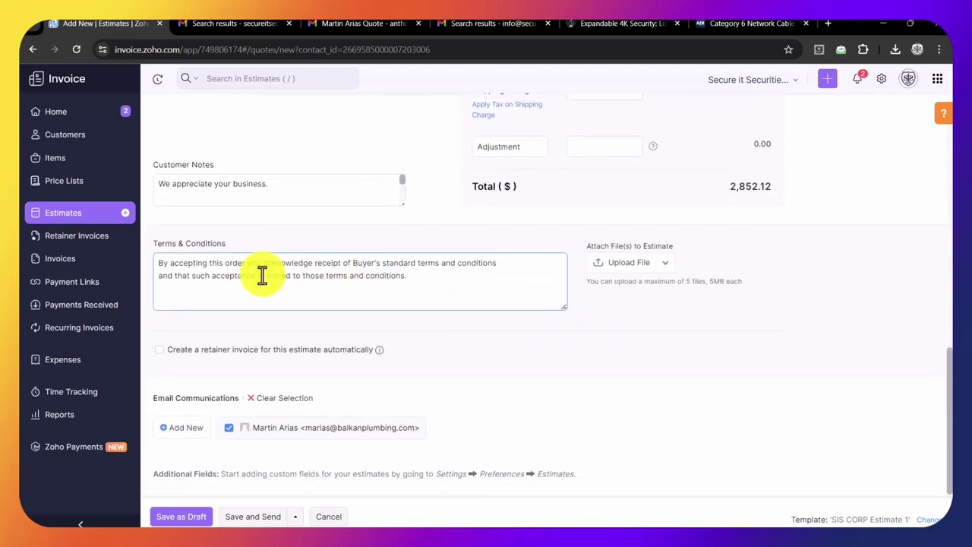
drag(565, 306, 566, 397)
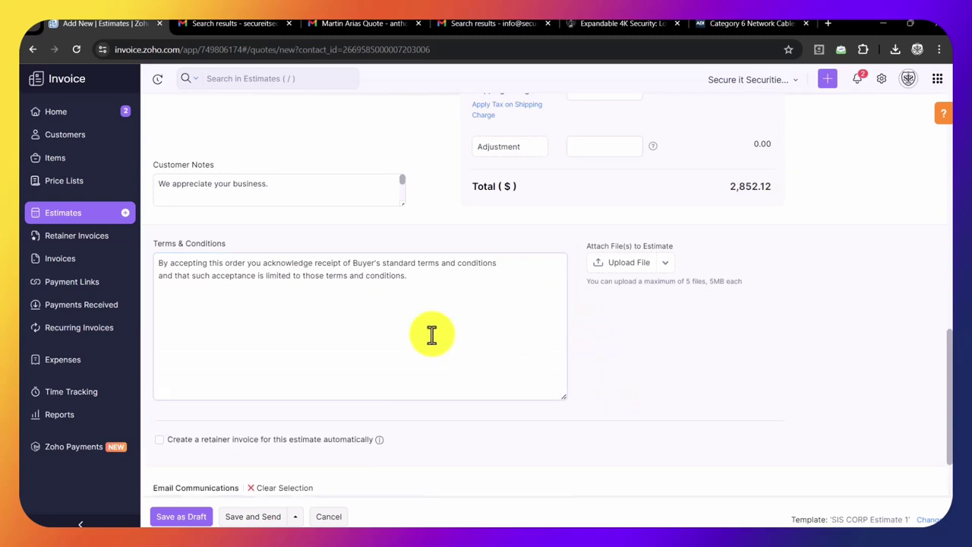
click(191, 195)
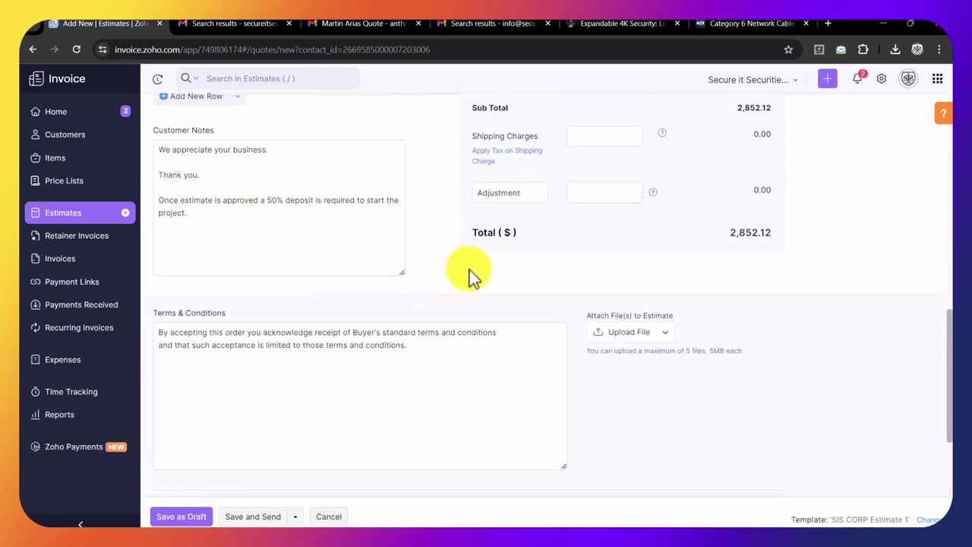
scroll(468, 275, down, 3)
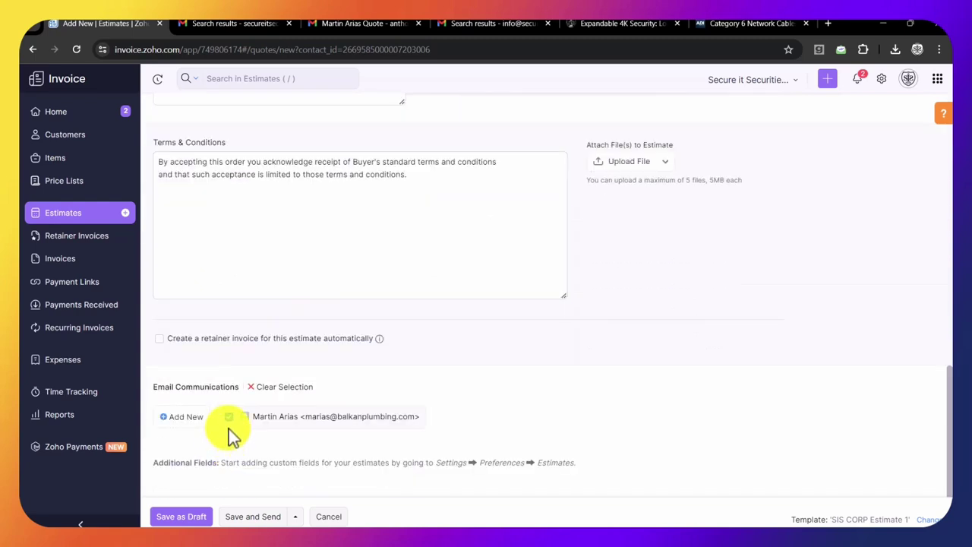
click(250, 517)
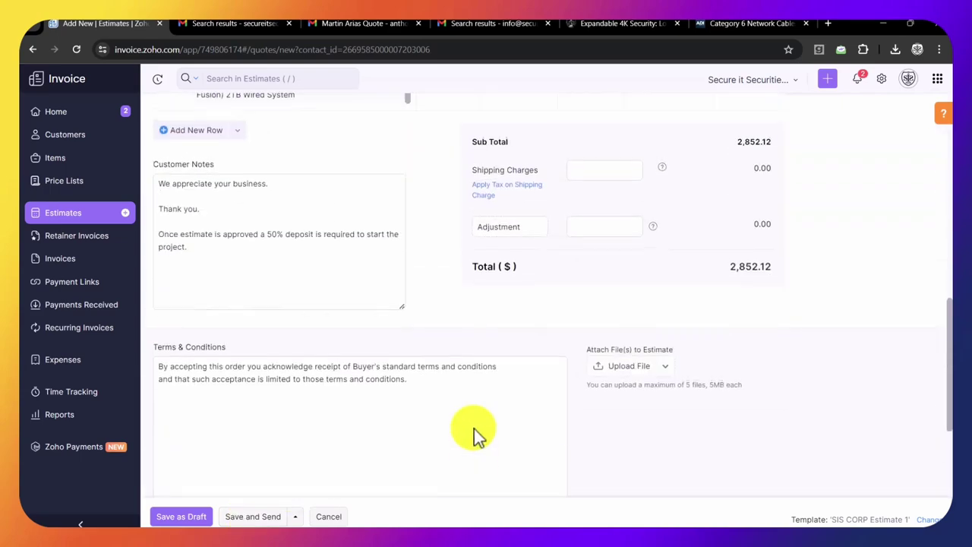
scroll(623, 300, down, 1)
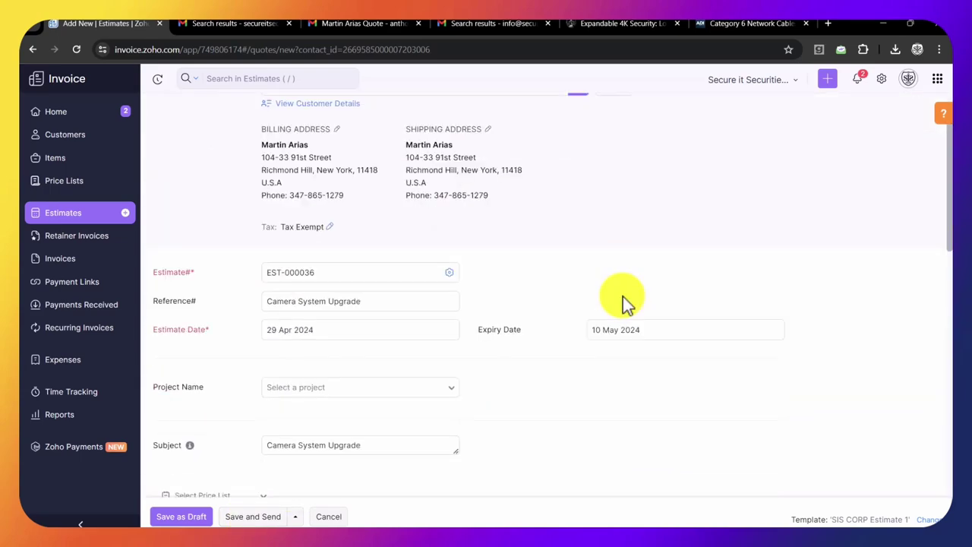
scroll(623, 296, down, 10)
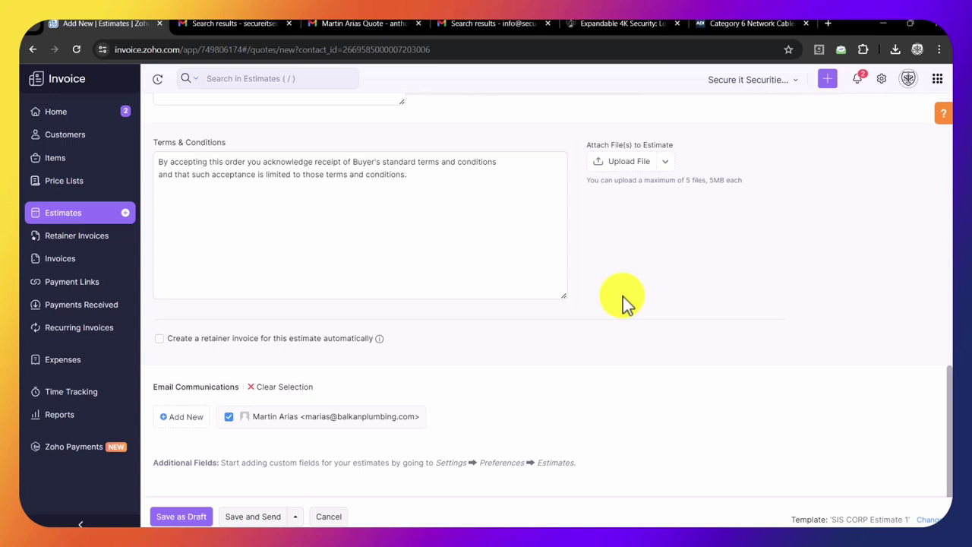
- Save estimate EST-000036, then approve and sign it
click(262, 515)
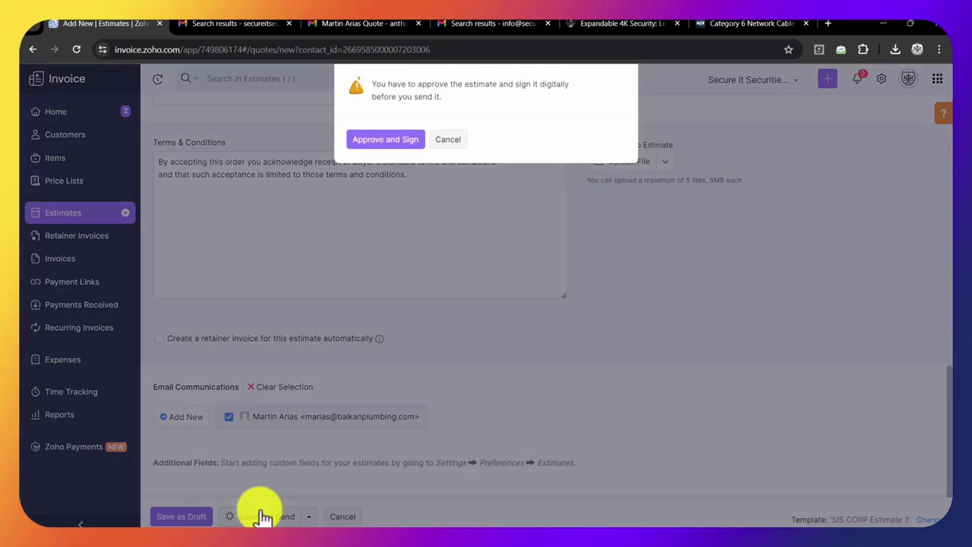
click(380, 140)
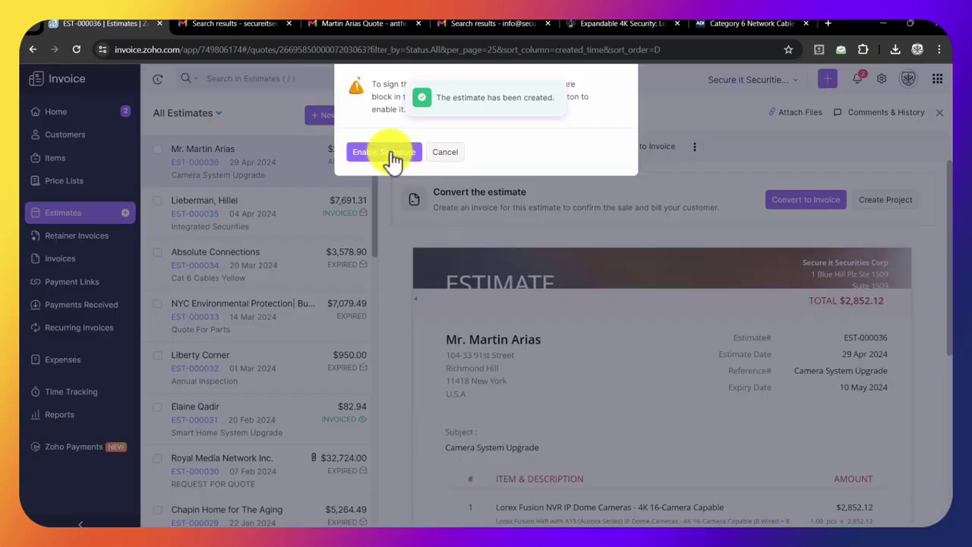
click(389, 158)
click(354, 262)
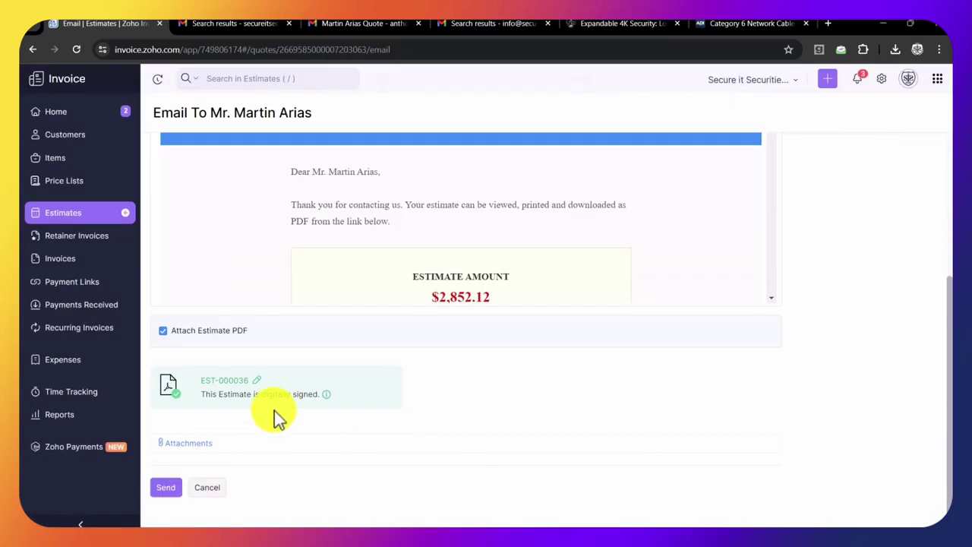
scroll(311, 405, up, 5)
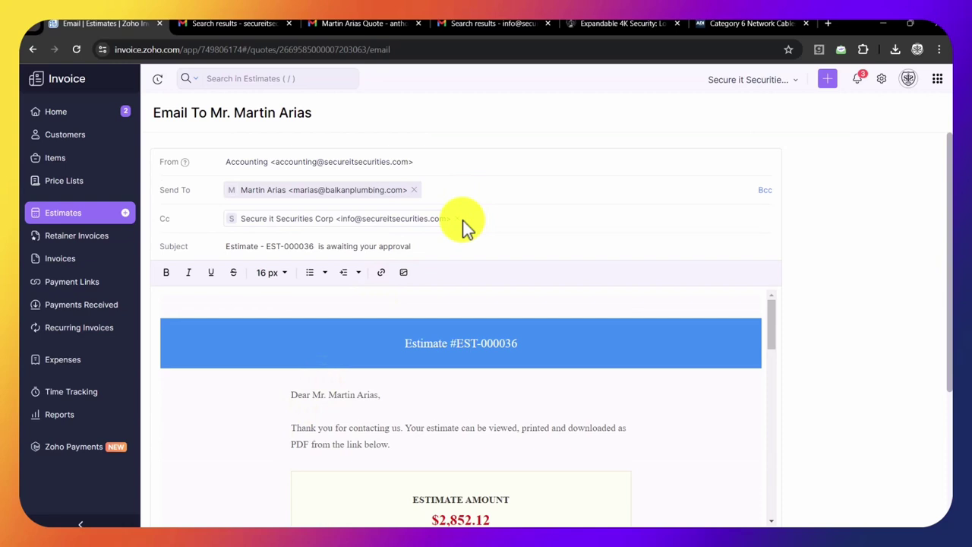
- Replace the company Cc address with a new Cc e-mail address and send the estimate
click(449, 219)
click(430, 225)
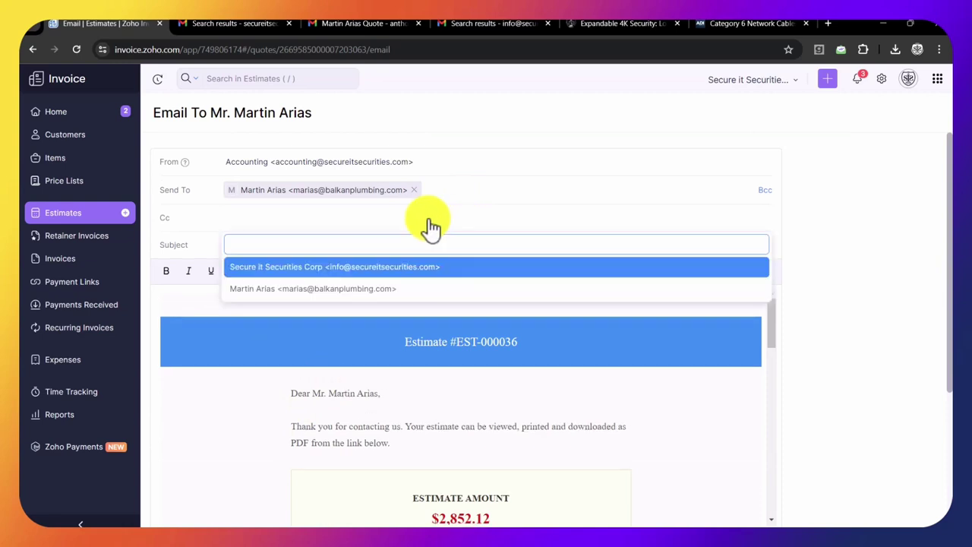
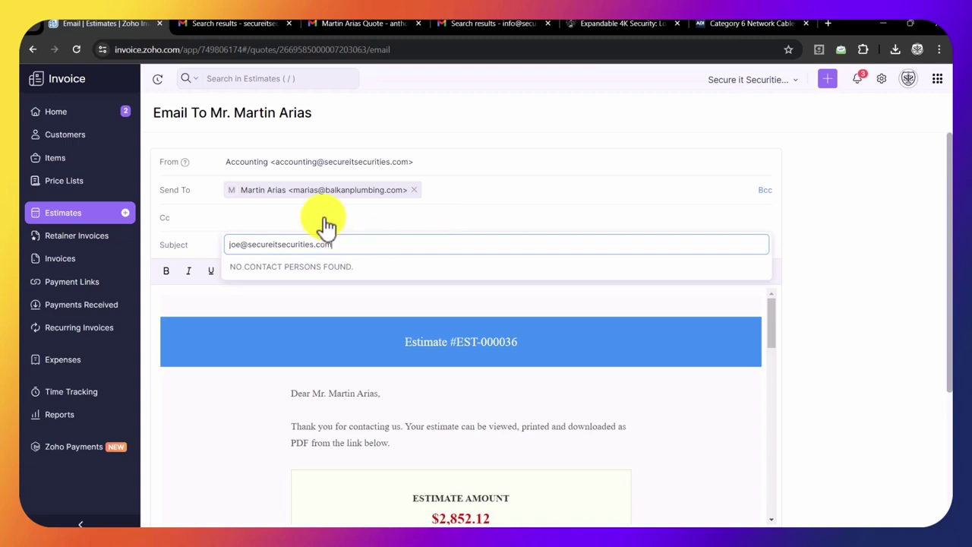
scroll(228, 379, down, 3)
click(165, 488)
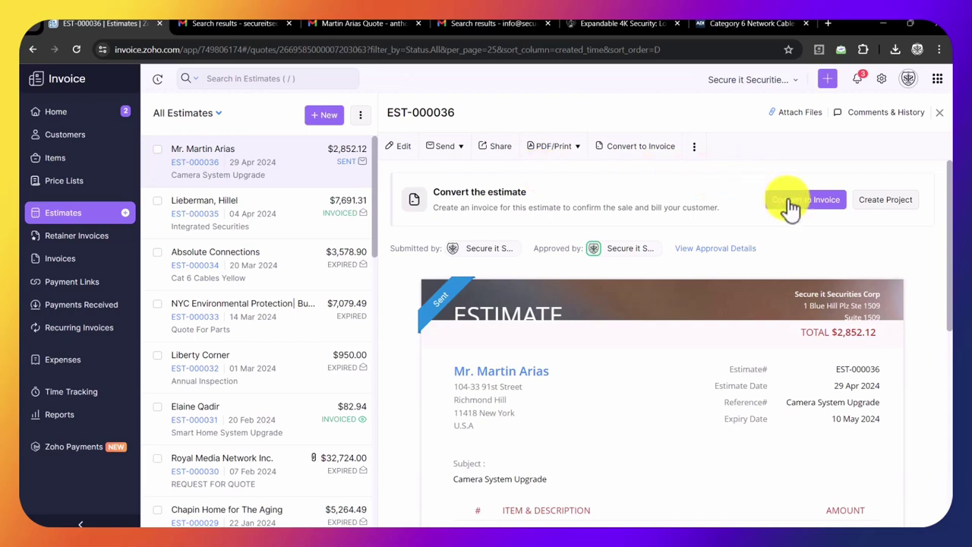
- Check the sent EST-000036 preview's Lorex line item, deposit note and $2,852.12 total, then show Task View
scroll(704, 296, down, 10)
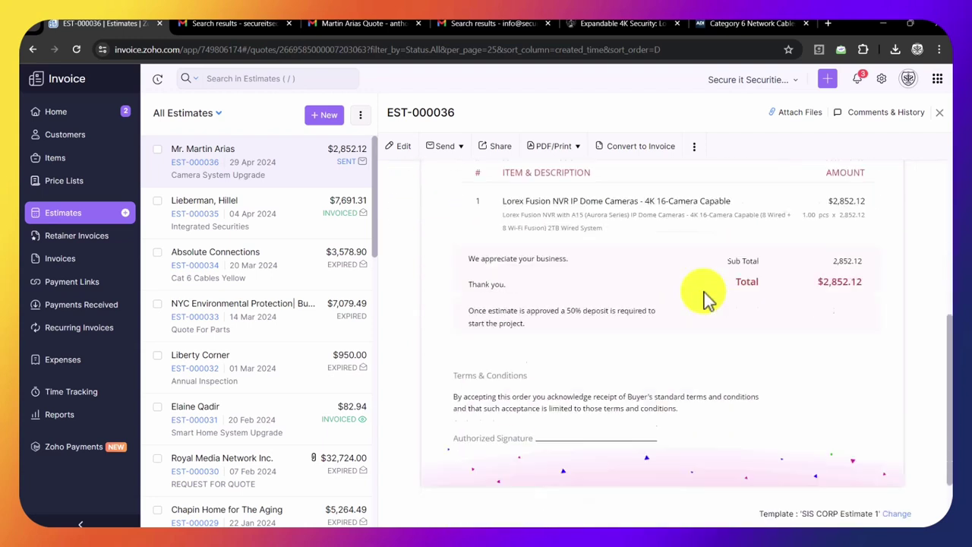
scroll(704, 296, up, 10)
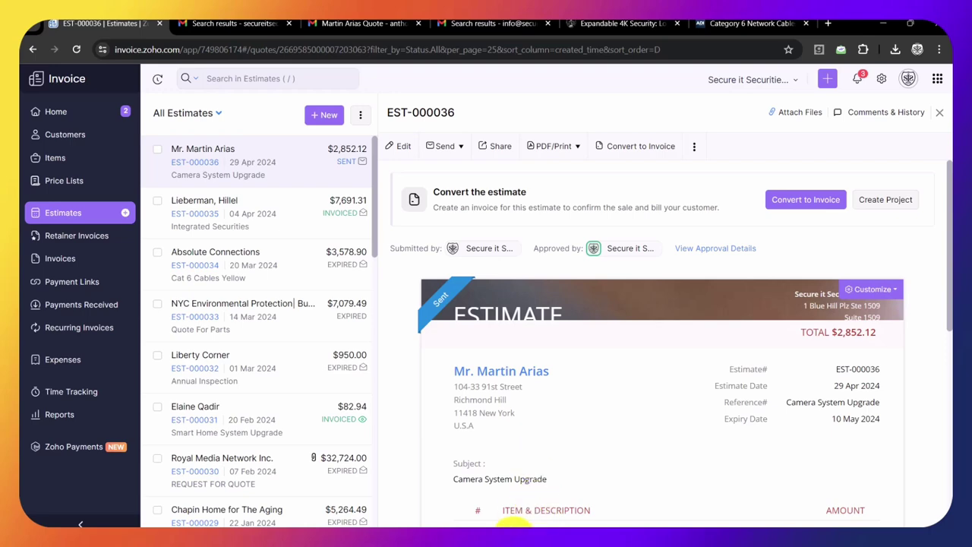
key(super+Tab)
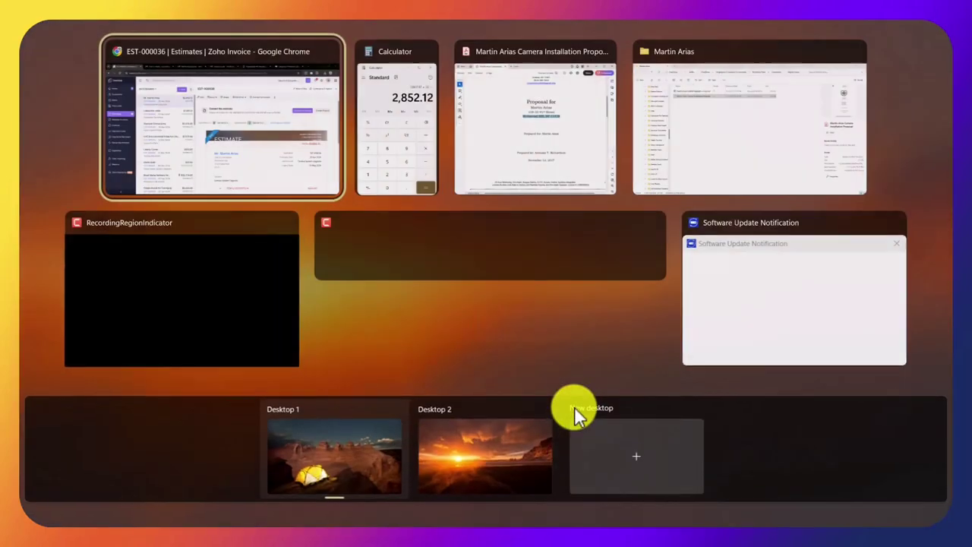